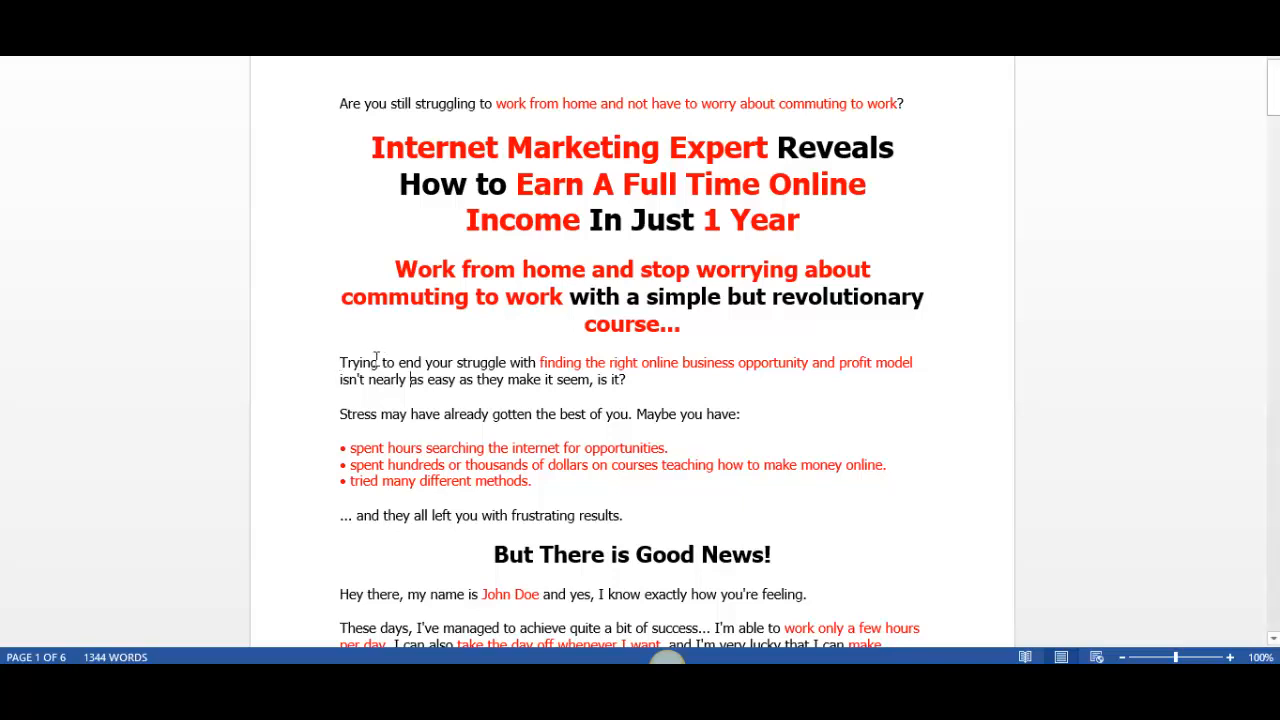
Step: Highlight the sales letter's introduction from "Trying to end your struggle" through "frustrating results."
left_click_drag(335, 364, 694, 367)
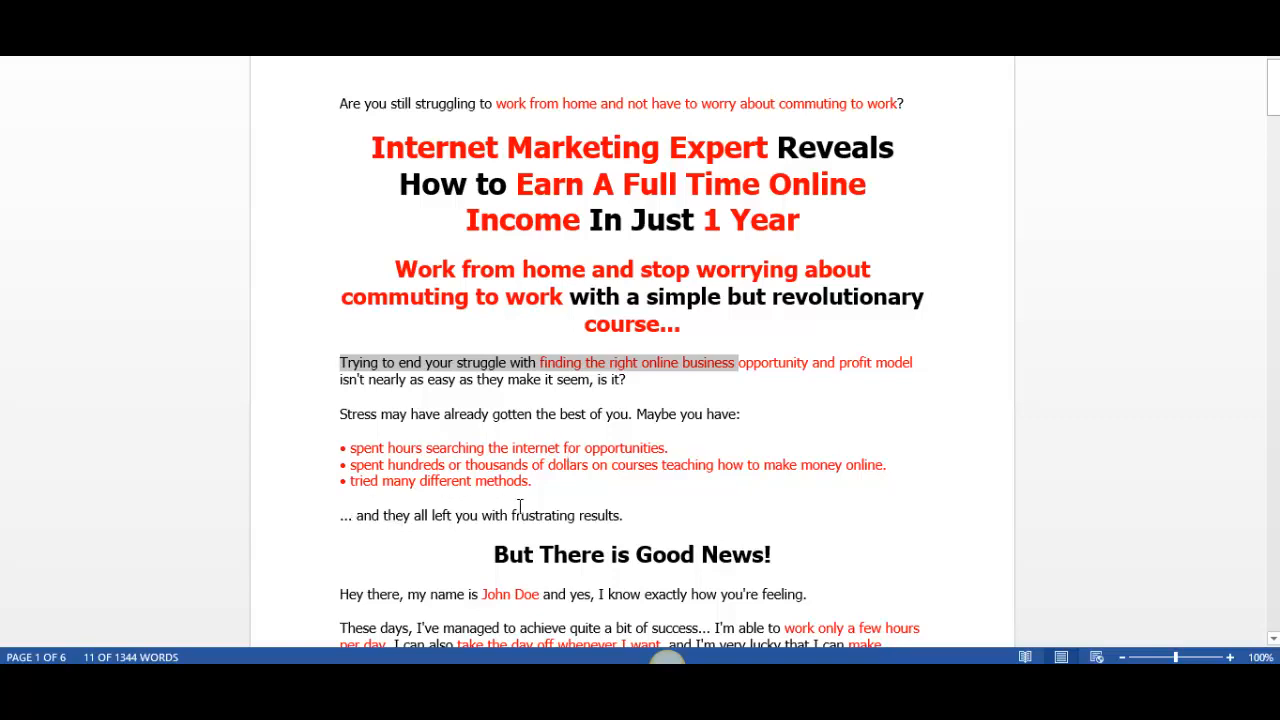
left_click(626, 512)
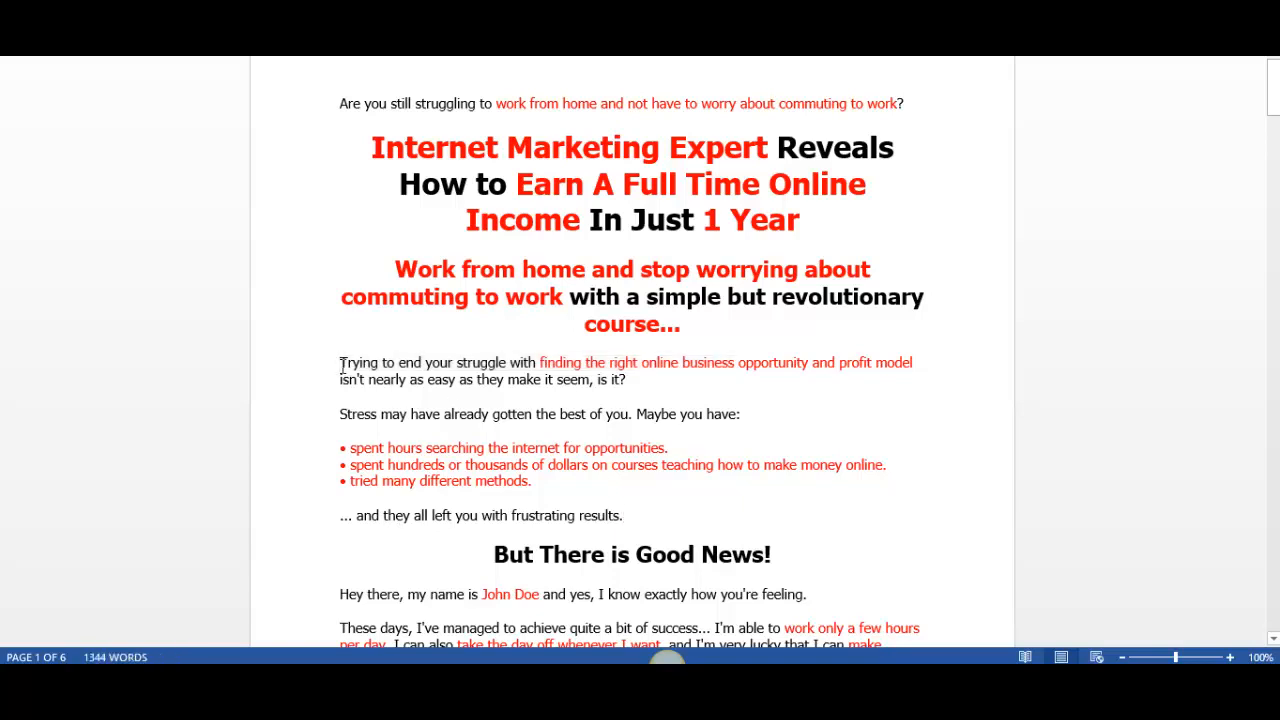
left_click_drag(341, 364, 640, 514)
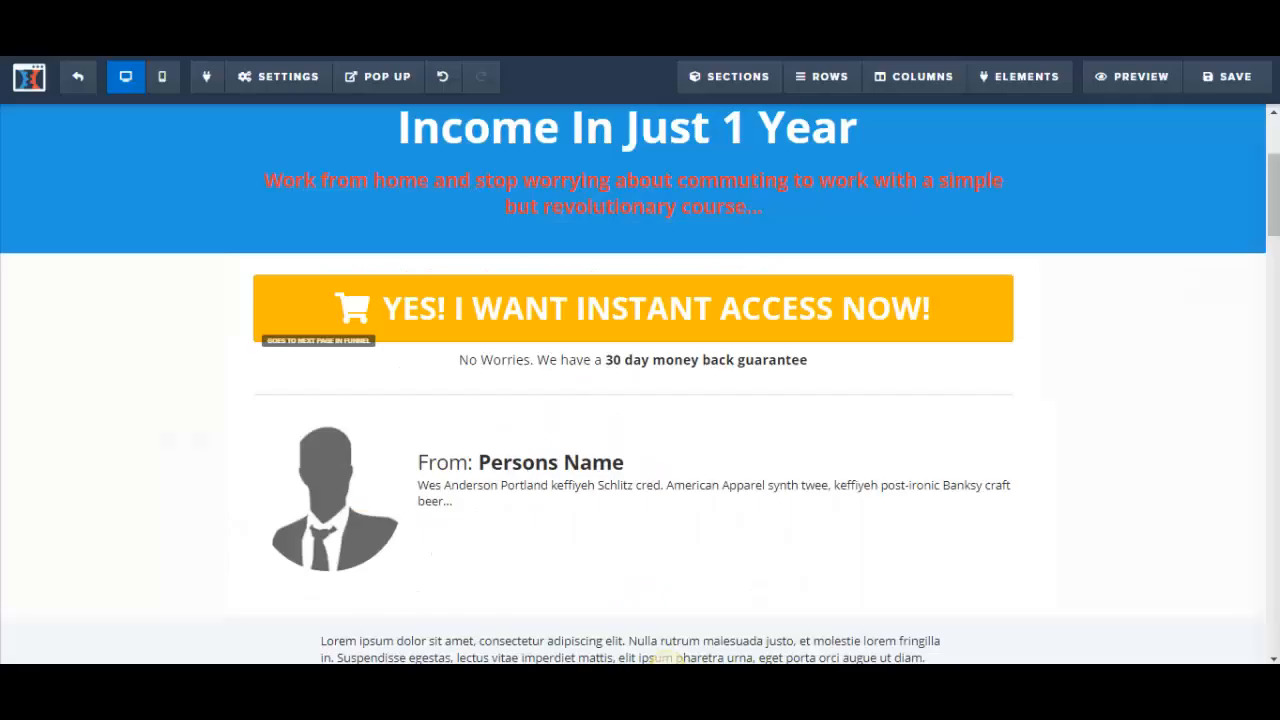
Step: Add a full-width section below the blue headline section and put a one-column row in it
left_click_drag(1274, 210, 1274, 150)
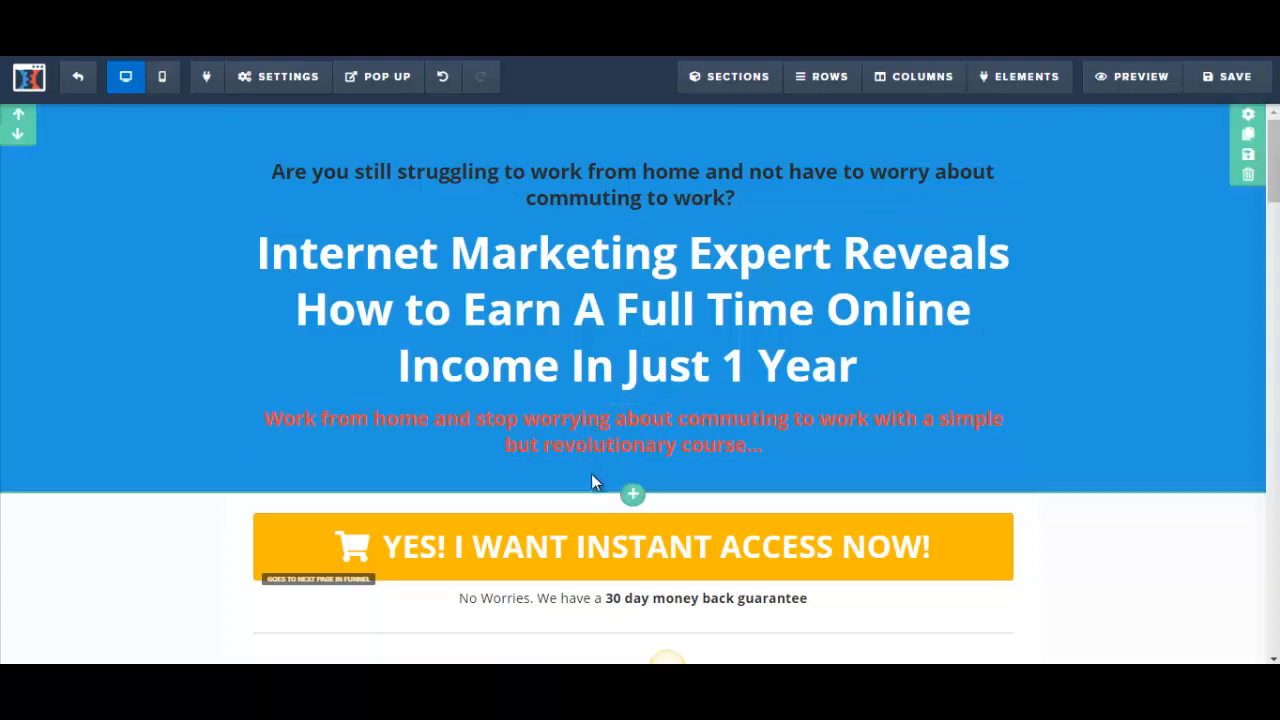
scroll(787, 287, "down", 3)
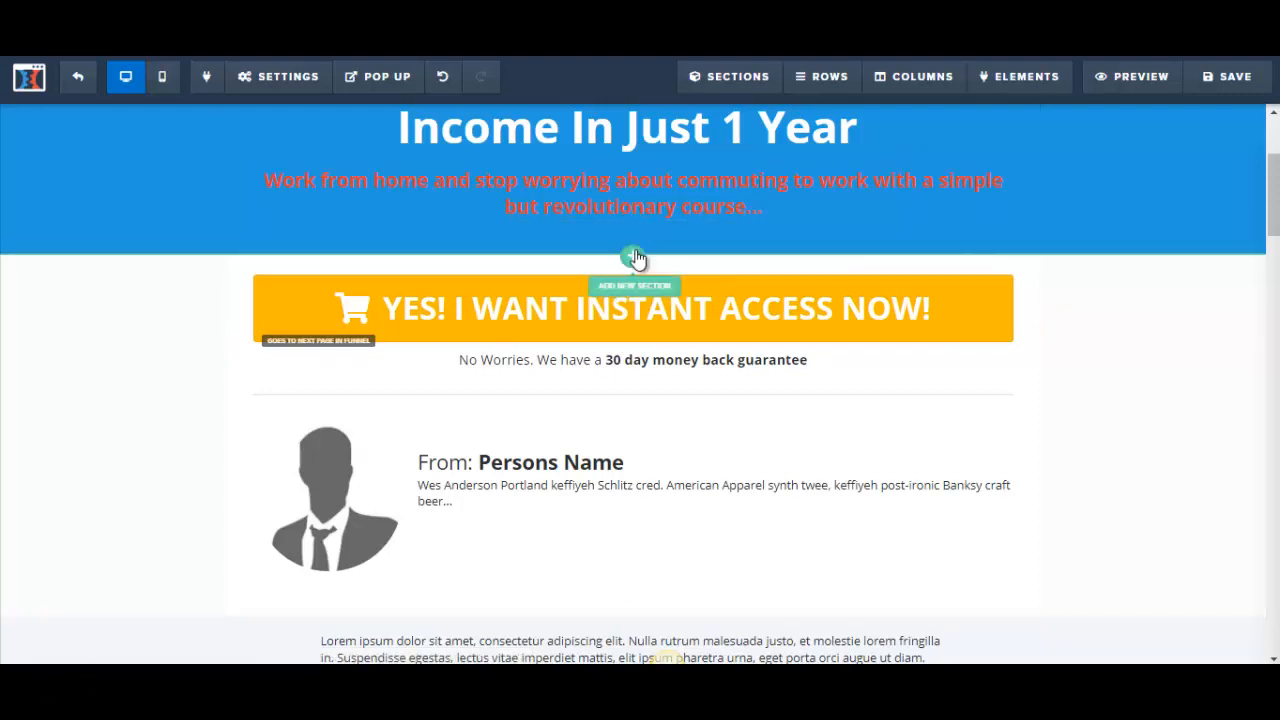
left_click(633, 258)
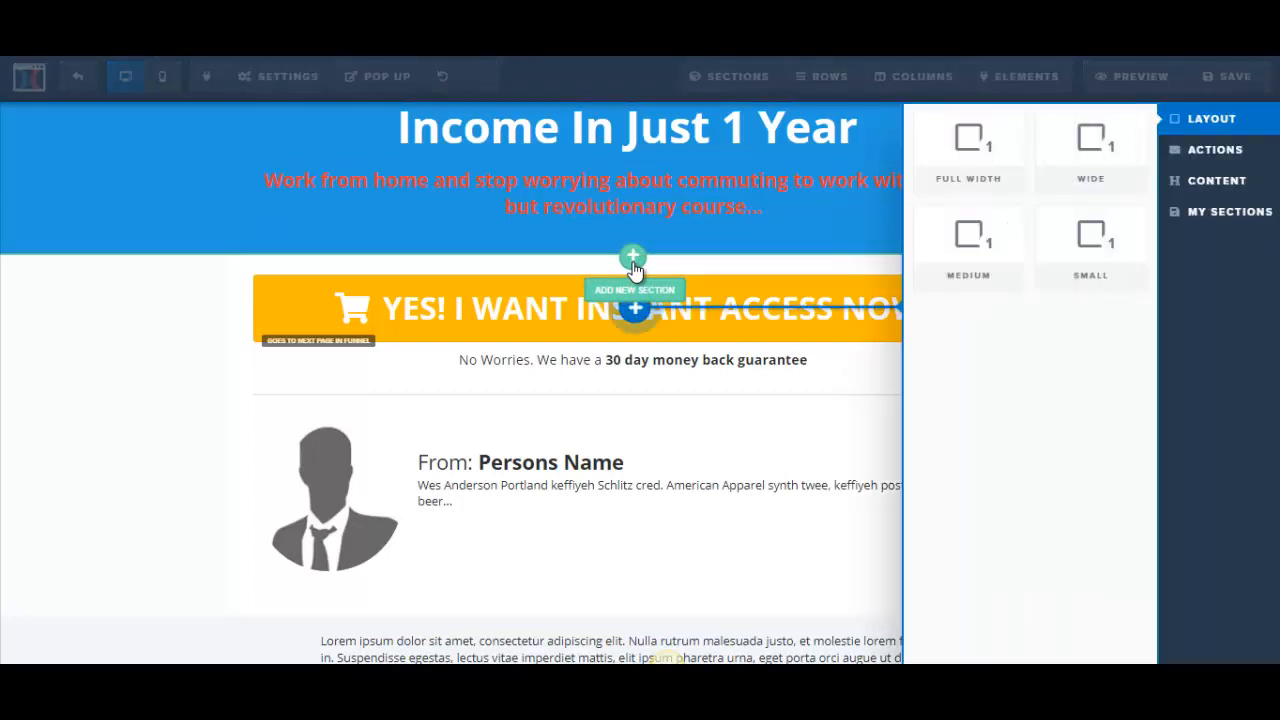
left_click(985, 155)
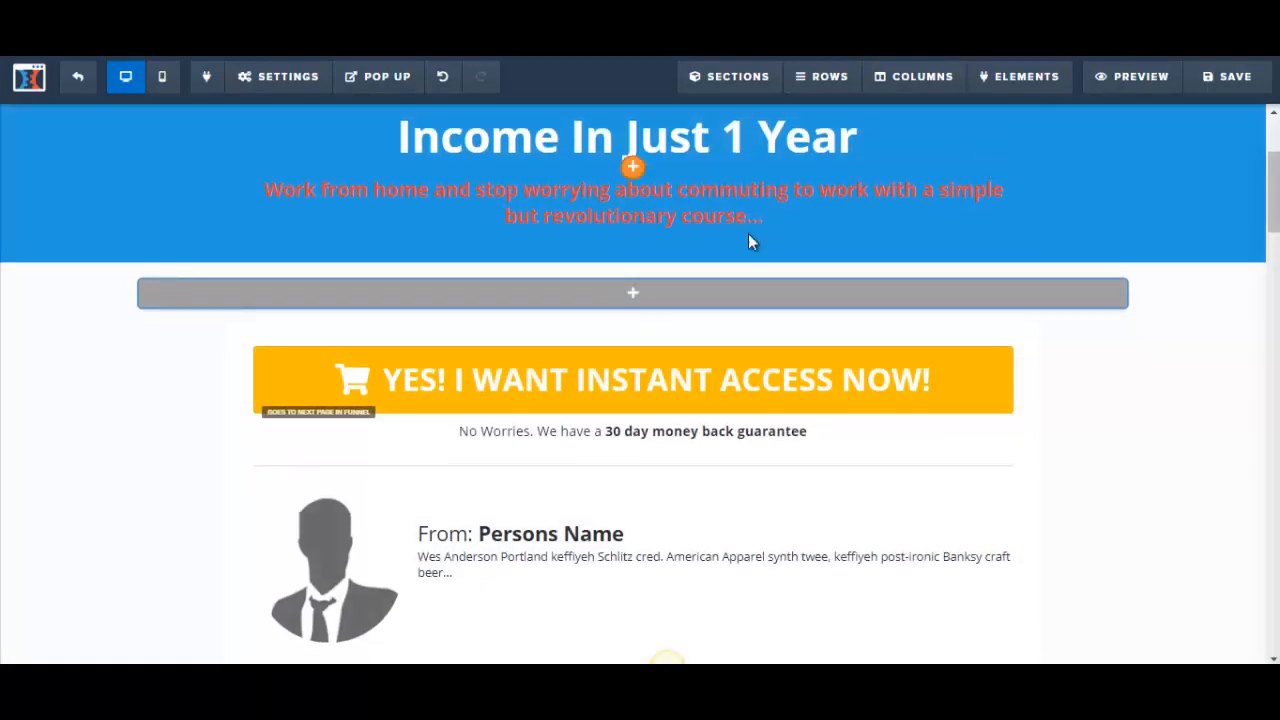
mouse_move(634, 300)
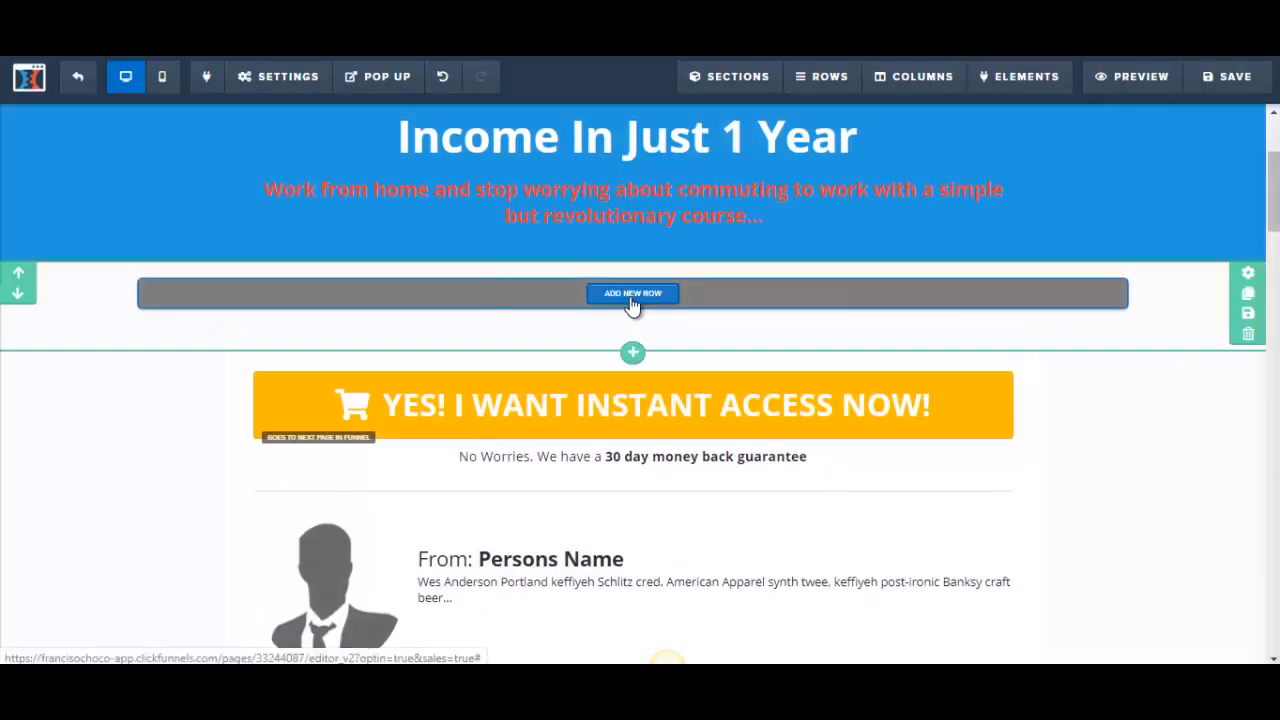
left_click(632, 294)
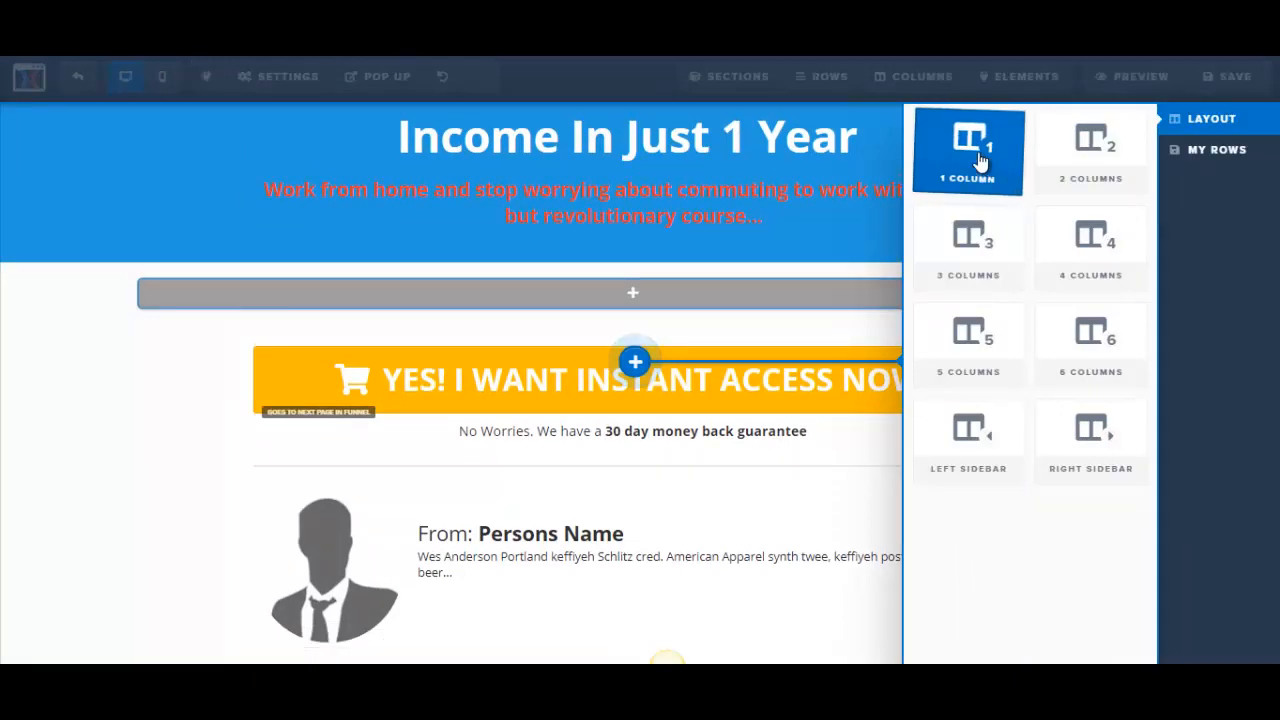
left_click(978, 160)
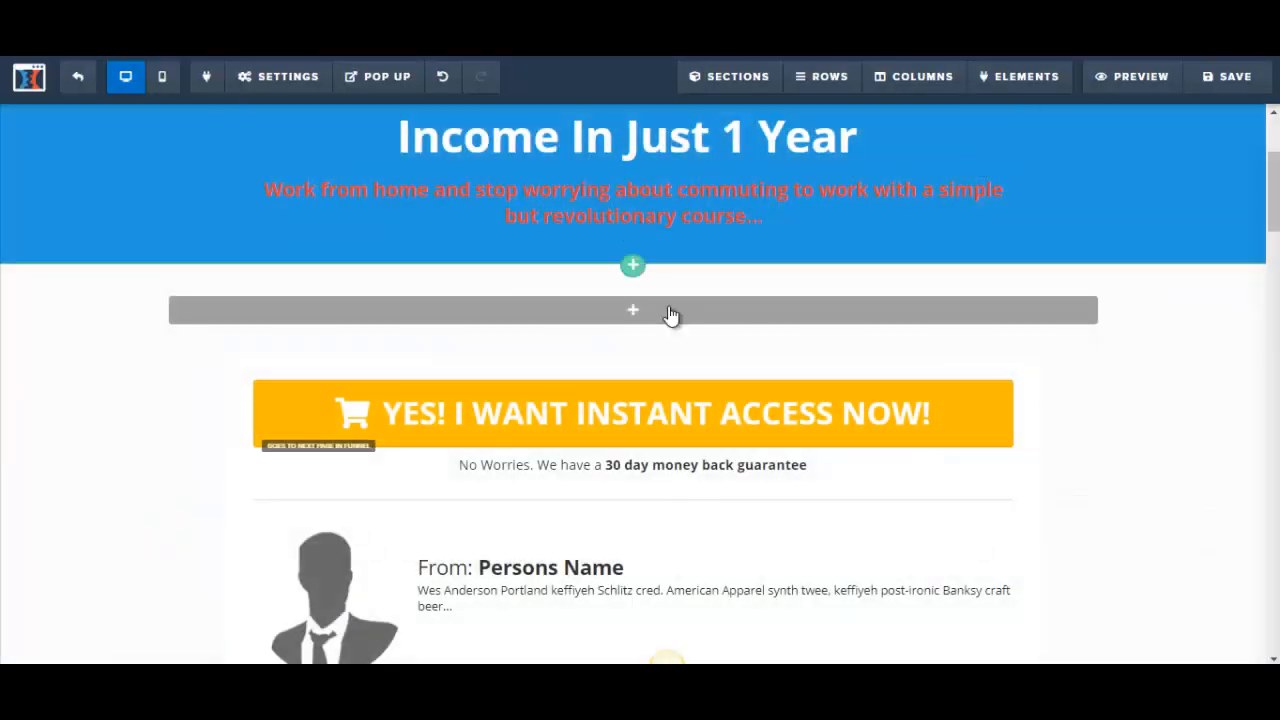
Step: Add a paragraph element to the new empty row
mouse_move(648, 318)
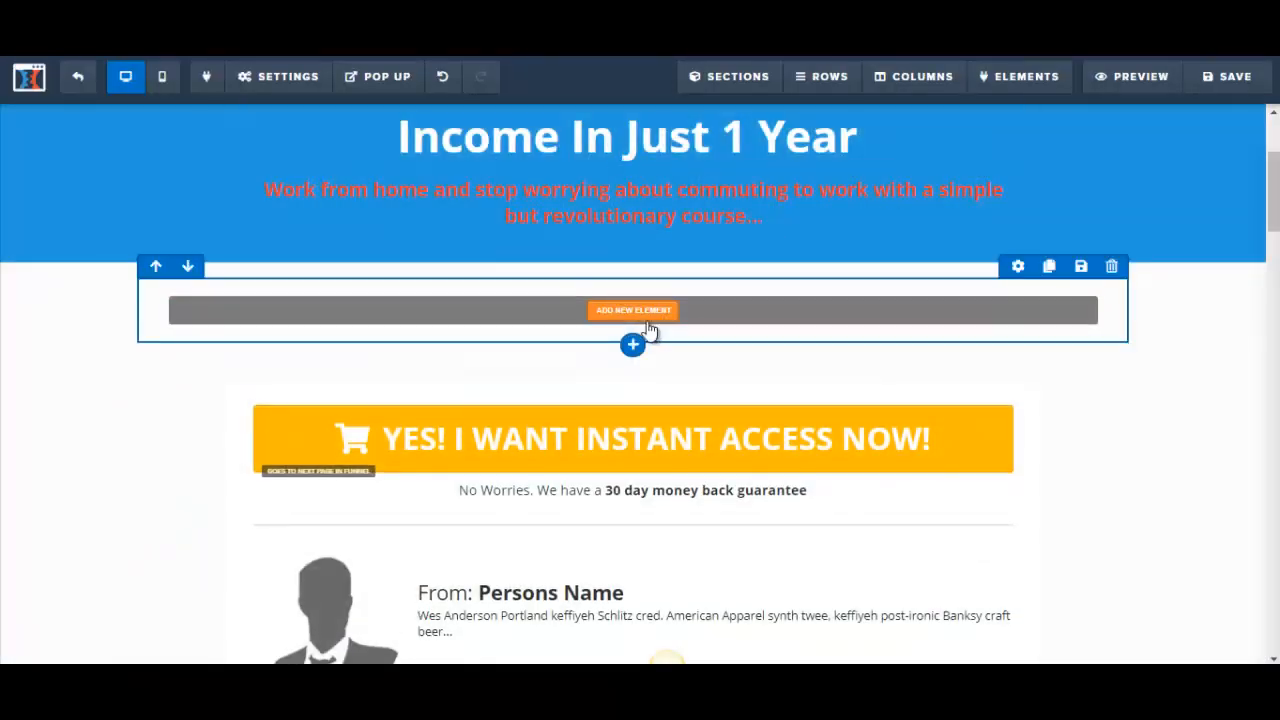
left_click(645, 316)
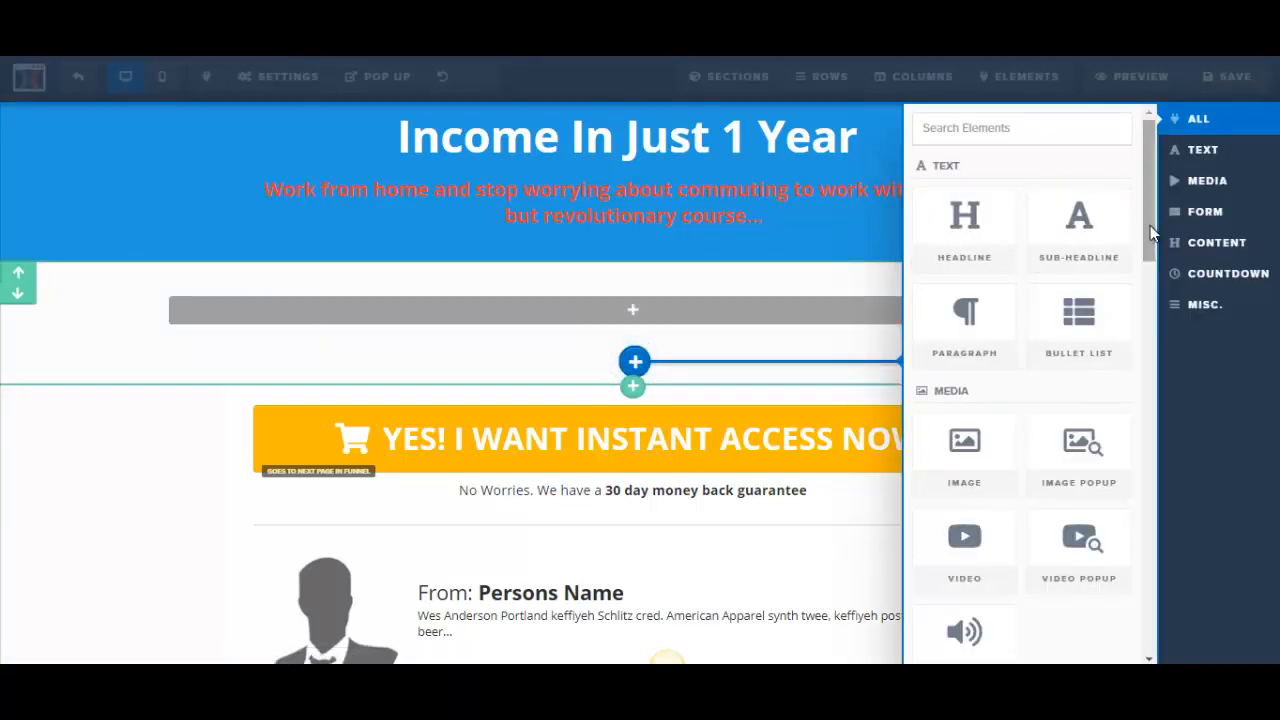
scroll(1150, 228, "down", 1)
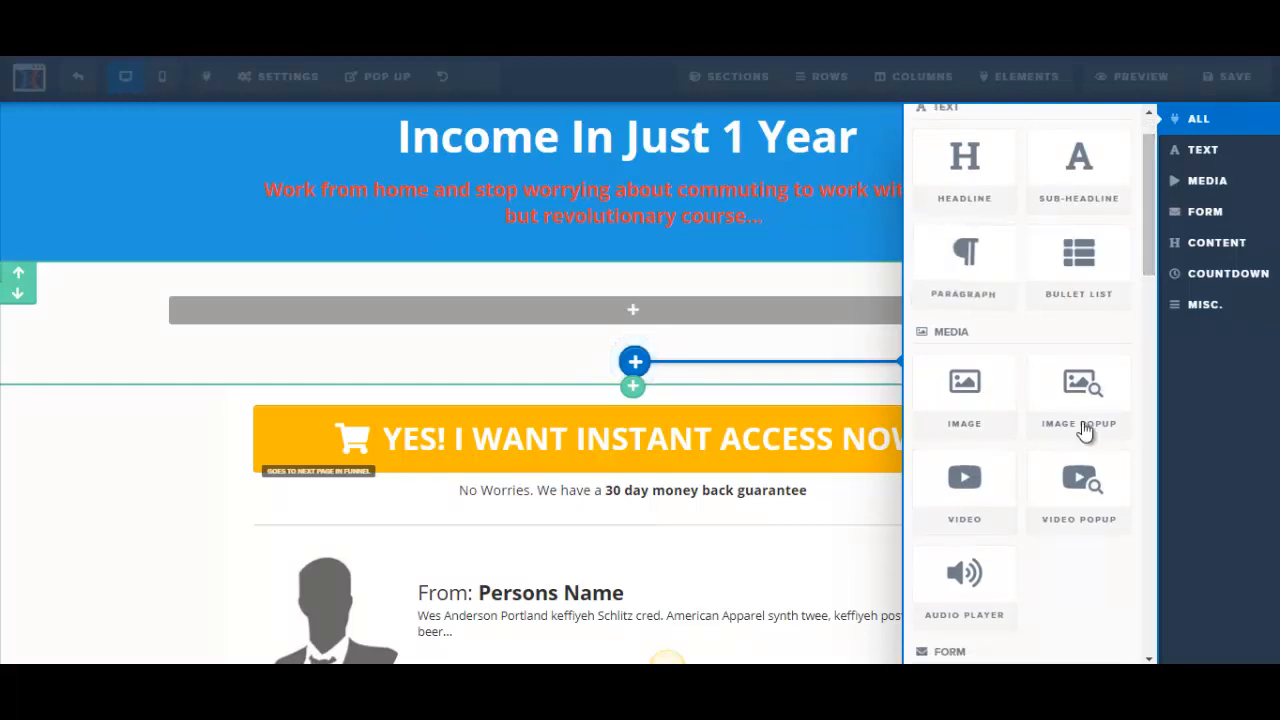
left_click_drag(1154, 255, 1156, 382)
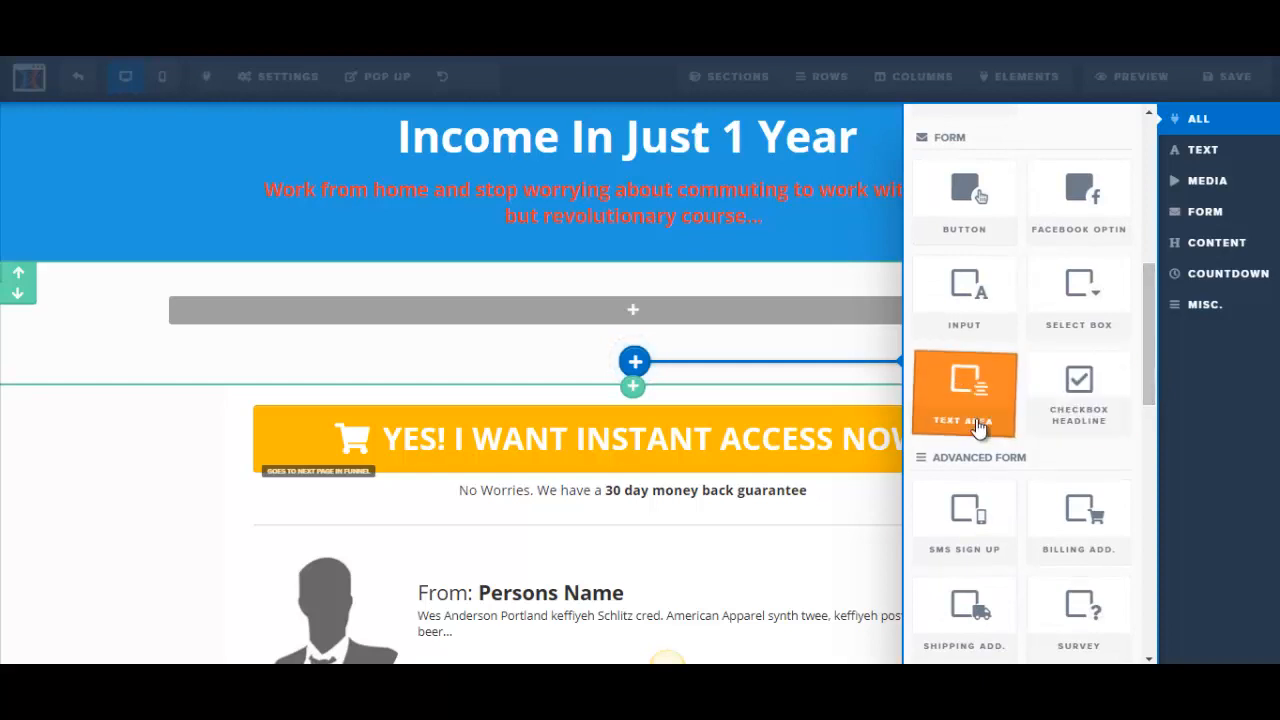
left_click_drag(1150, 317, 1143, 232)
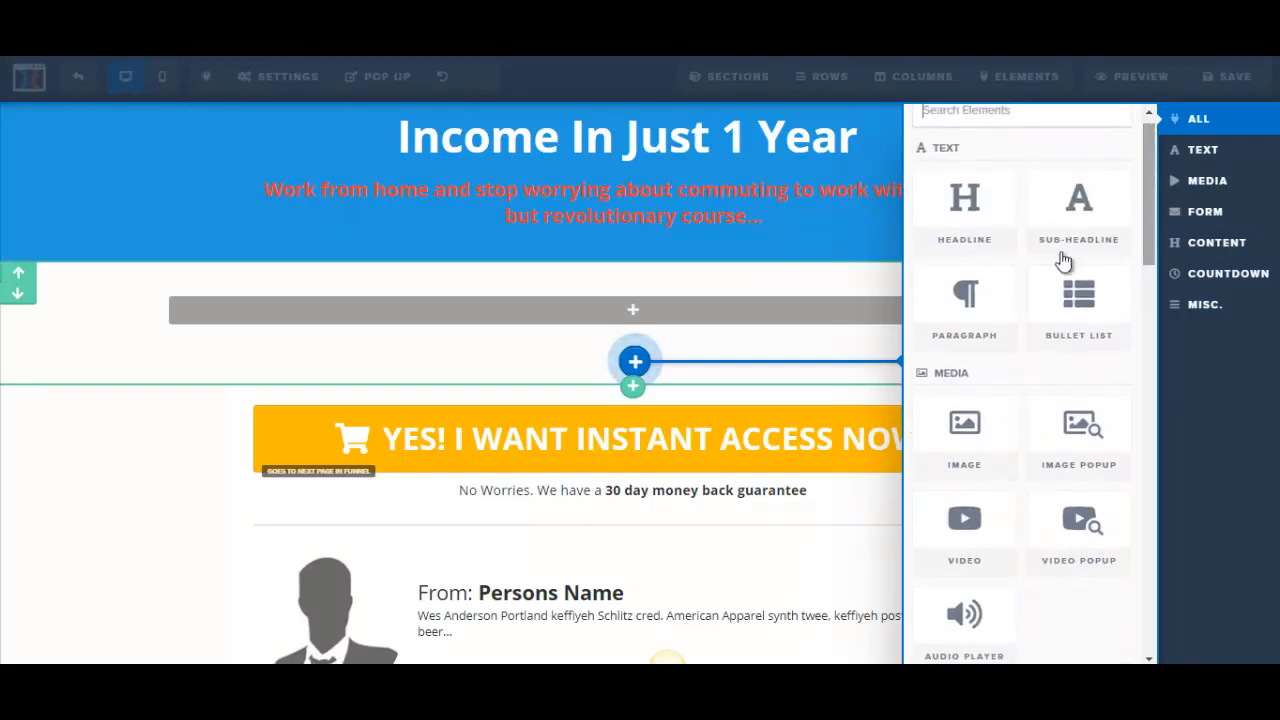
left_click(971, 303)
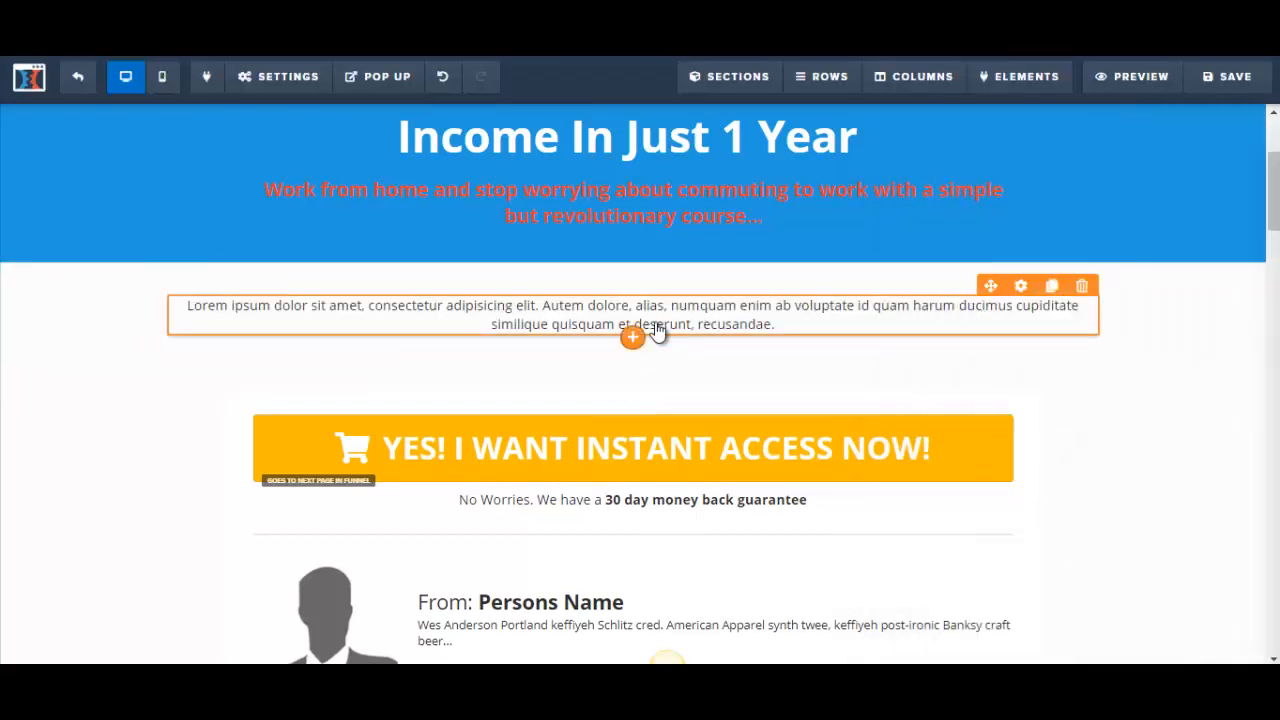
Step: Switch to Word, copy the text from "Trying to end your struggle" through "Maybe you have:", and return to the page editor
mouse_move(308, 680)
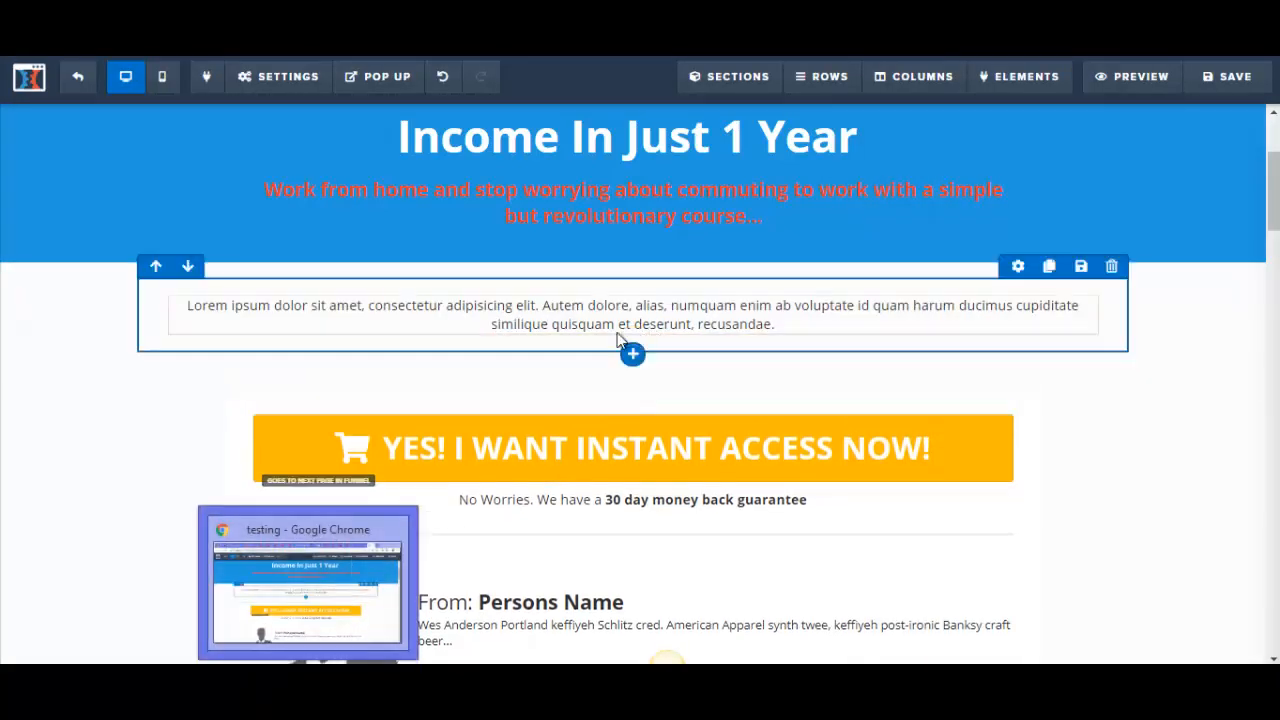
left_click(362, 682)
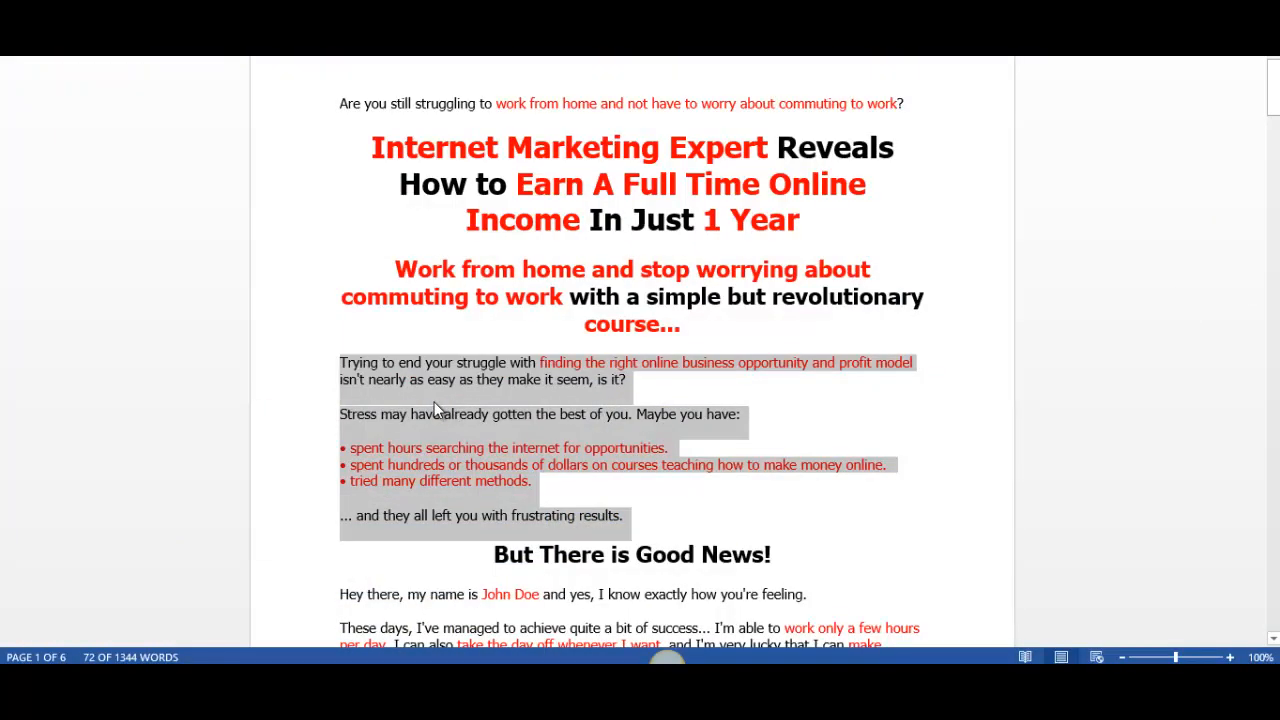
left_click(406, 382)
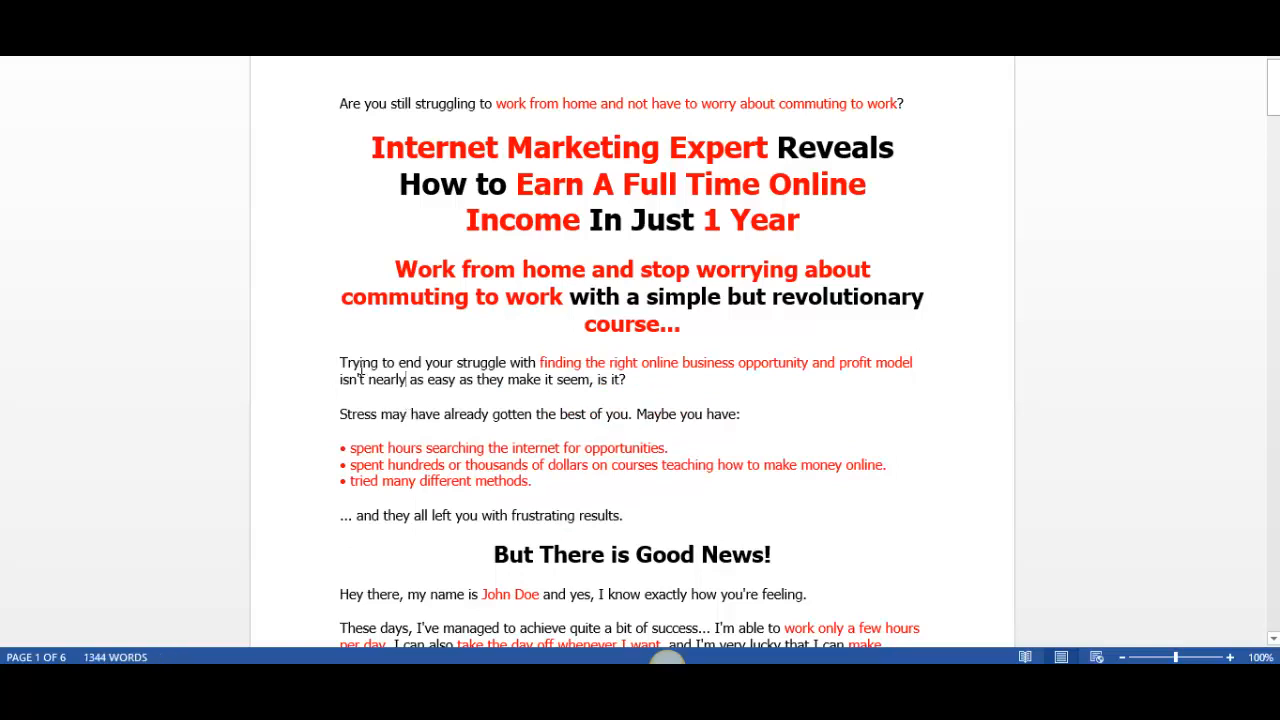
left_click_drag(340, 362, 745, 415)
key("ctrl+c")
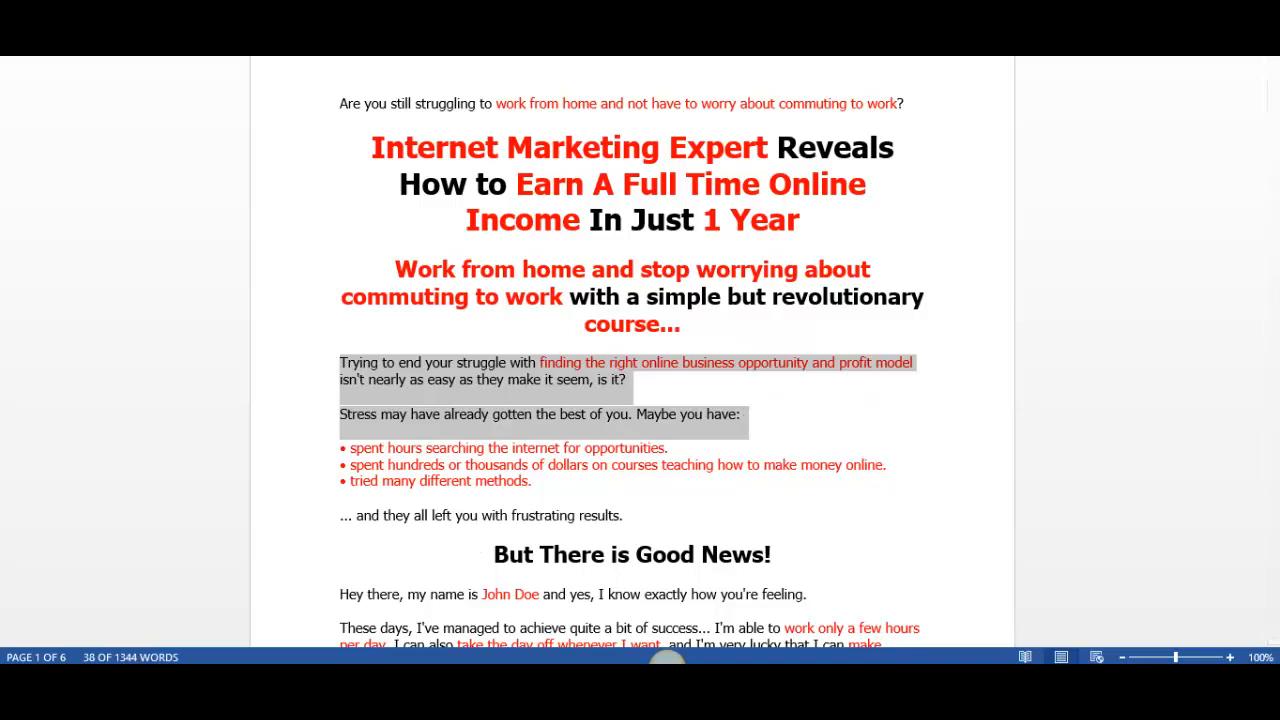
left_click(424, 596)
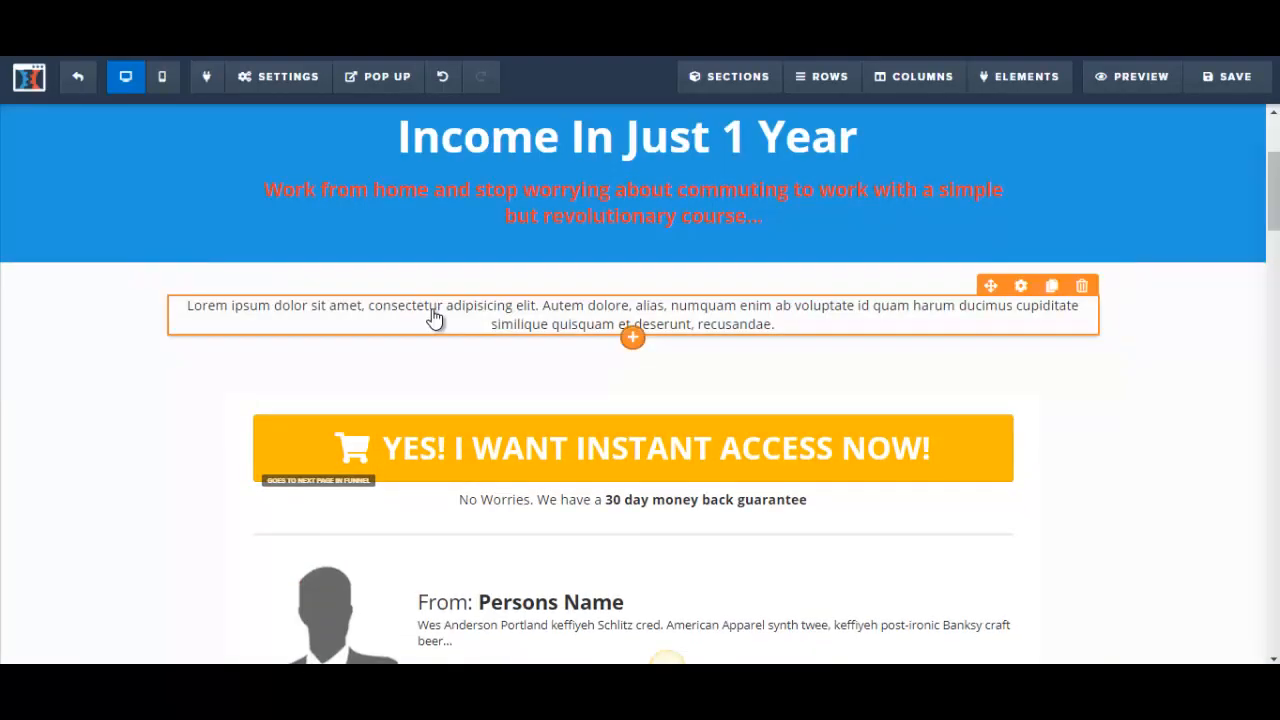
Step: Replace the new paragraph's placeholder text with the copied introduction
left_click(434, 312)
left_click_drag(187, 306, 812, 333)
key("ctrl+v")
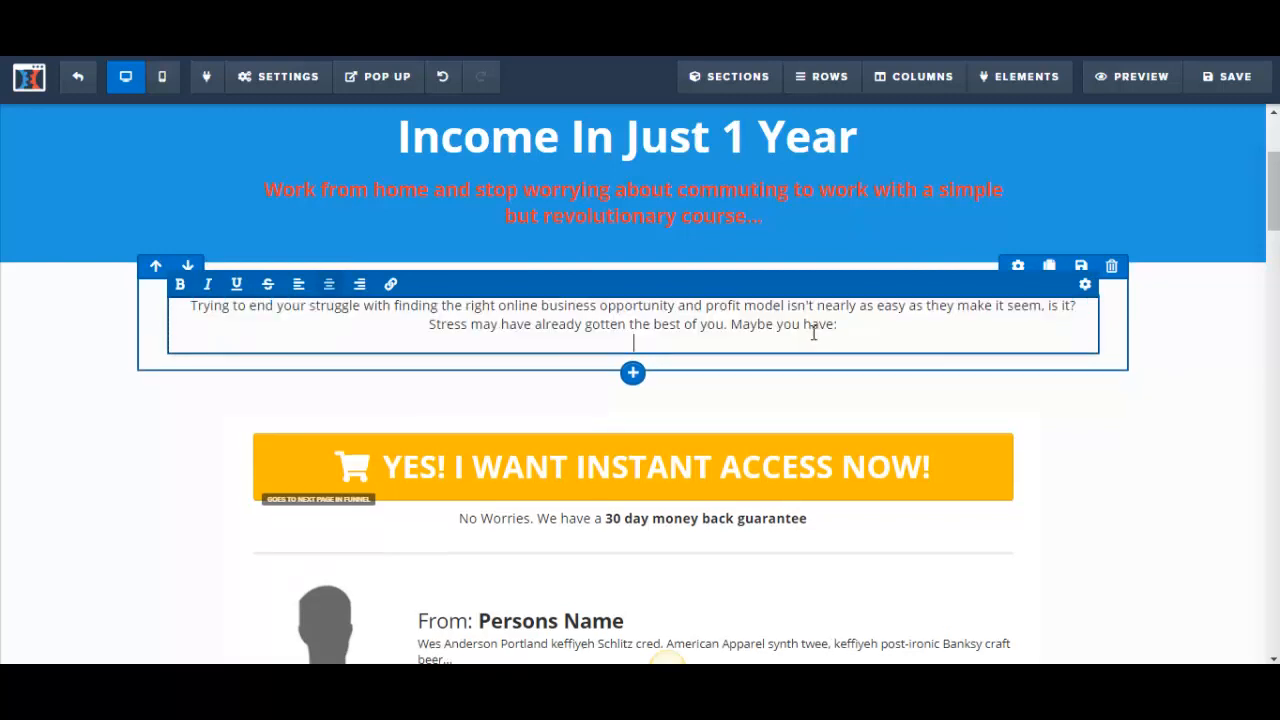
Step: Left-align the introduction paragraph and set its font size to 22
double_click(198, 308)
left_click(850, 320, "shift")
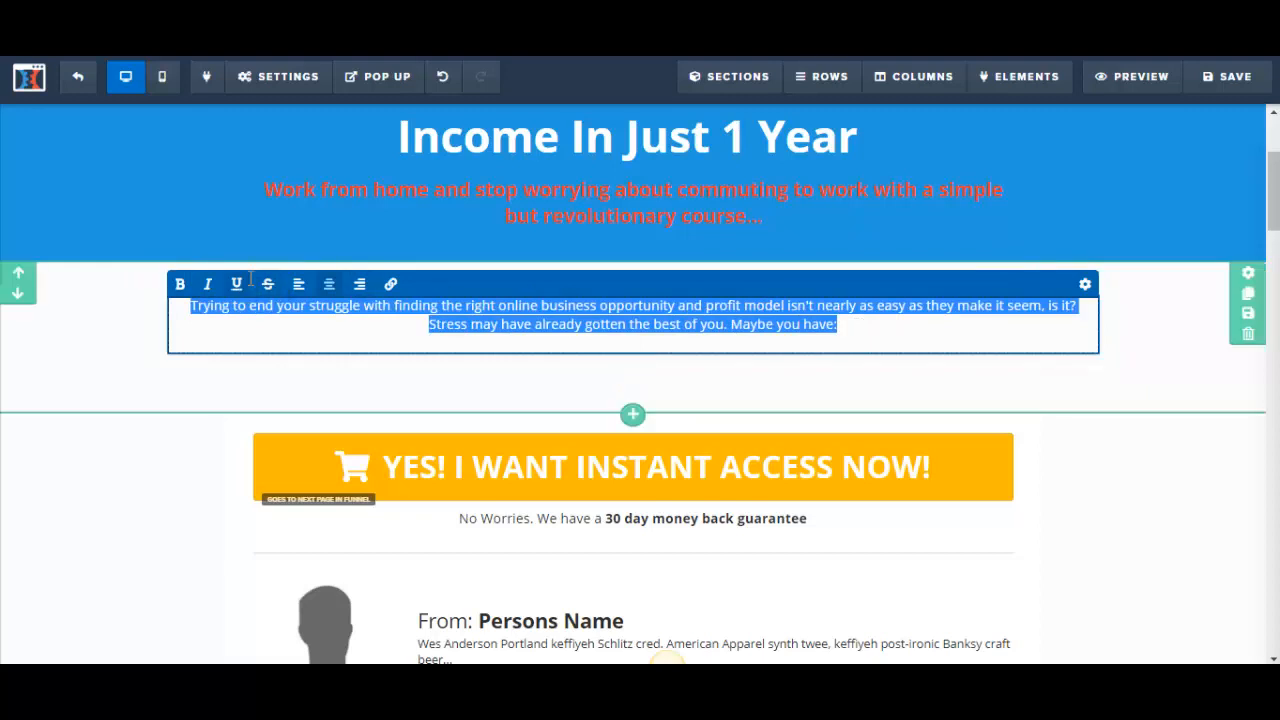
left_click(299, 285)
left_click(1087, 287)
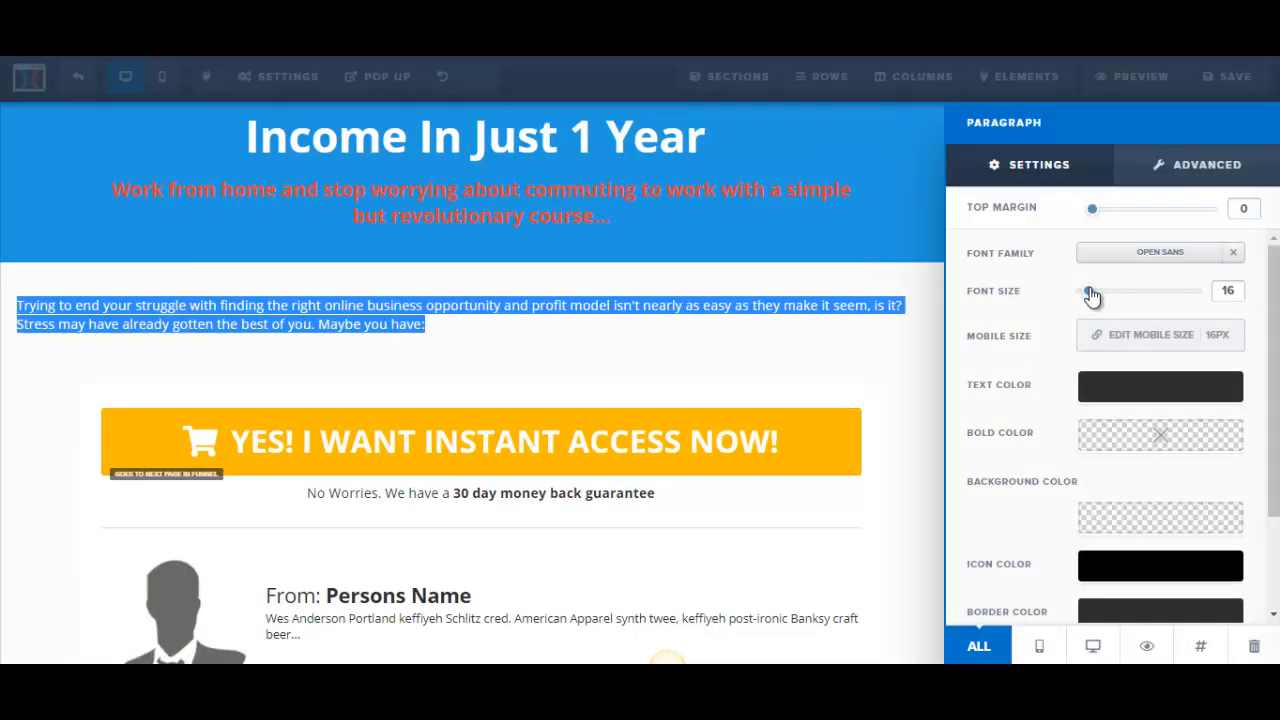
left_click_drag(1091, 300, 1100, 300)
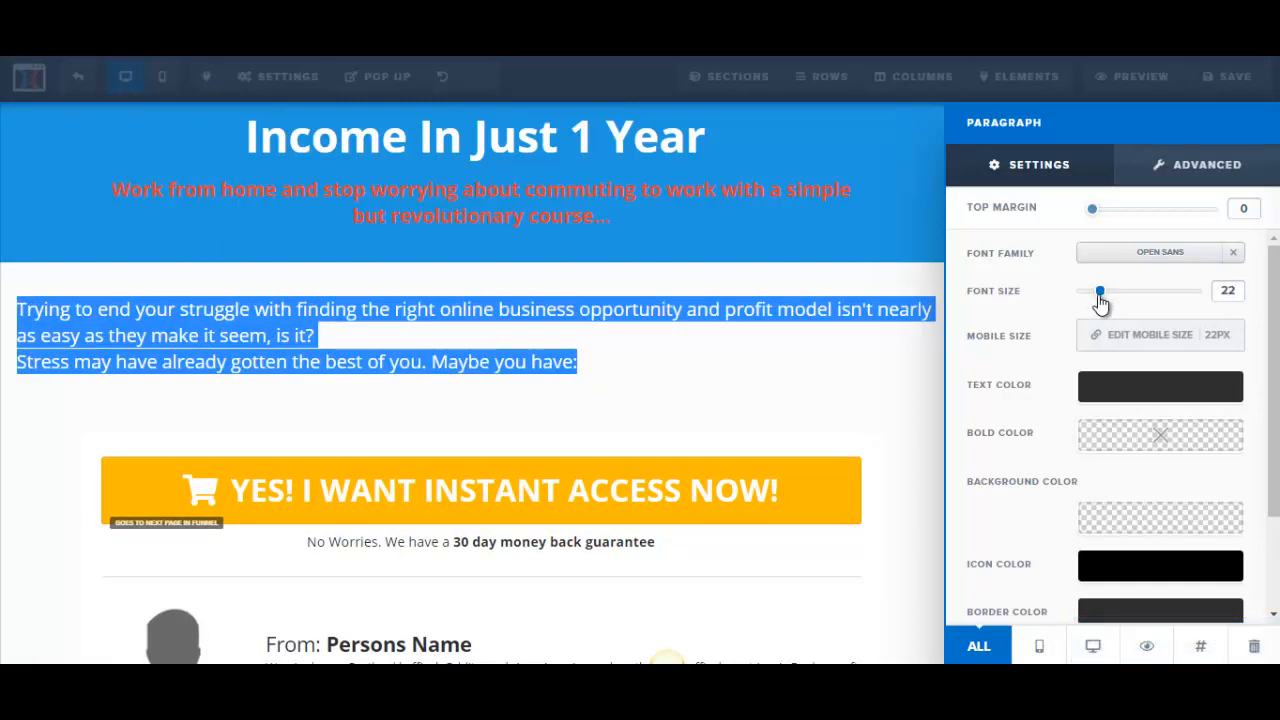
left_click(514, 343)
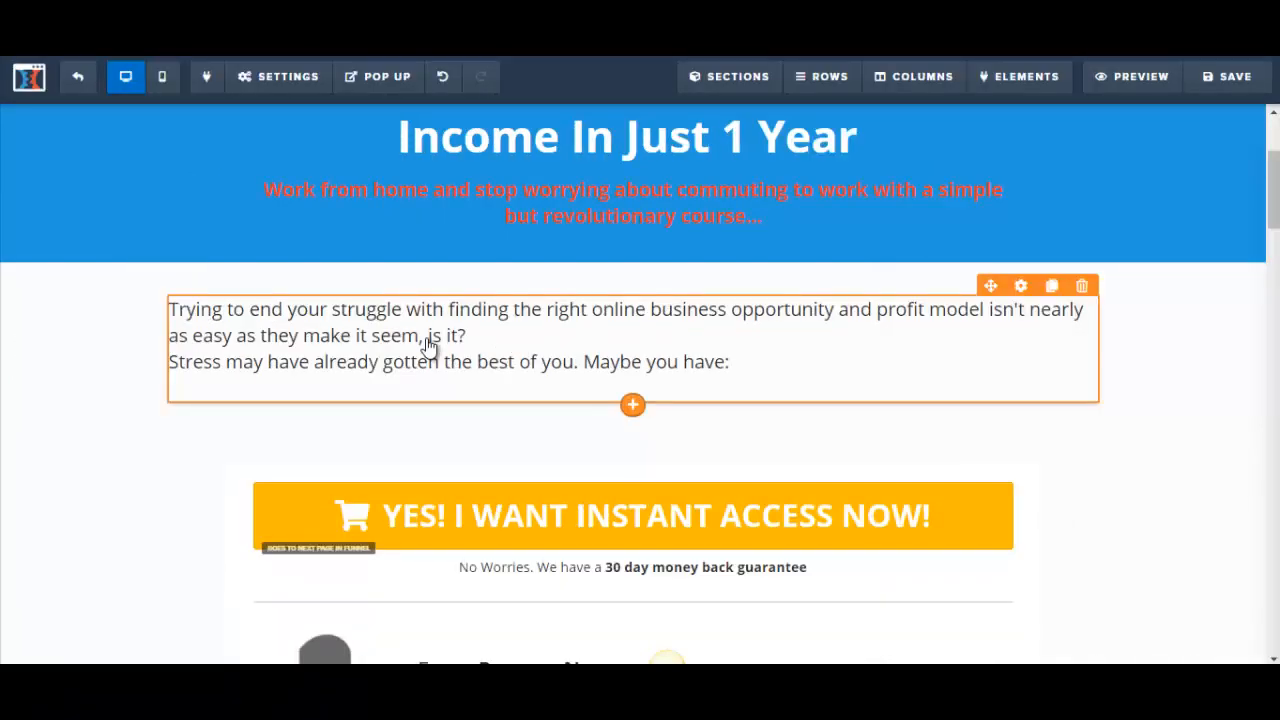
Step: Insert a blank line after "is it?" to separate the paragraph's two sentences
left_click(505, 328)
key("Return")
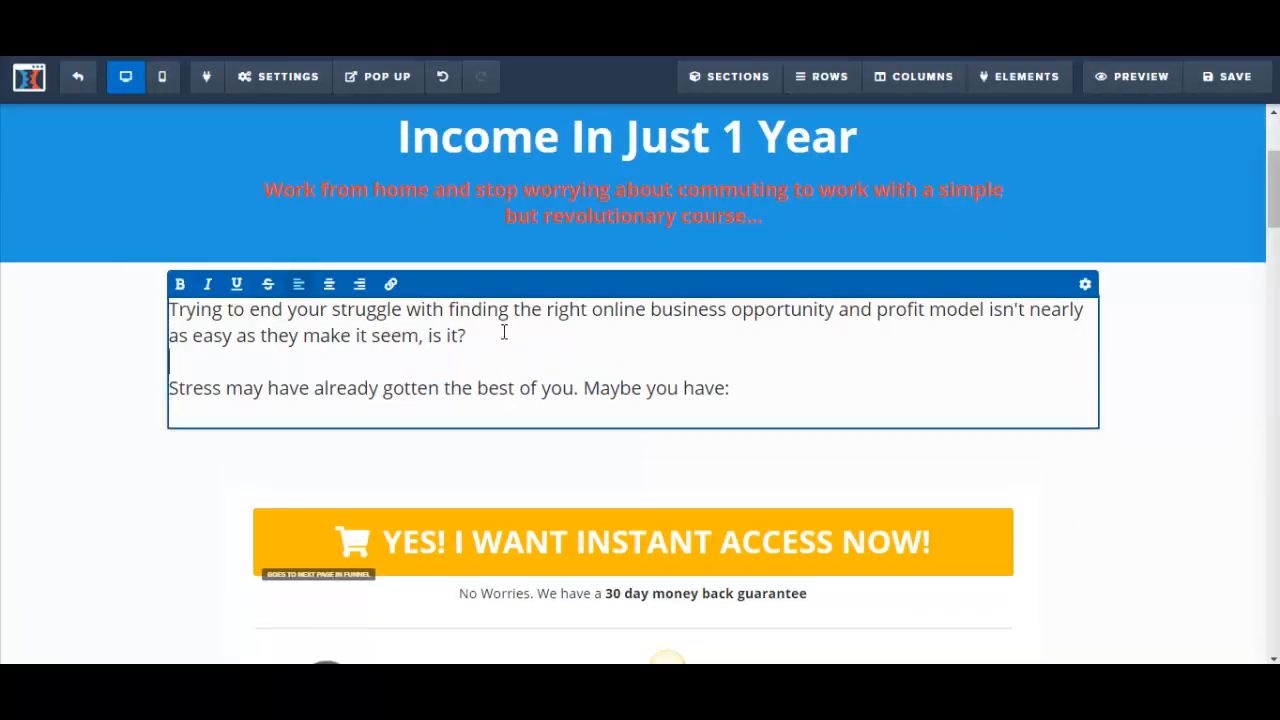
left_click(1193, 395)
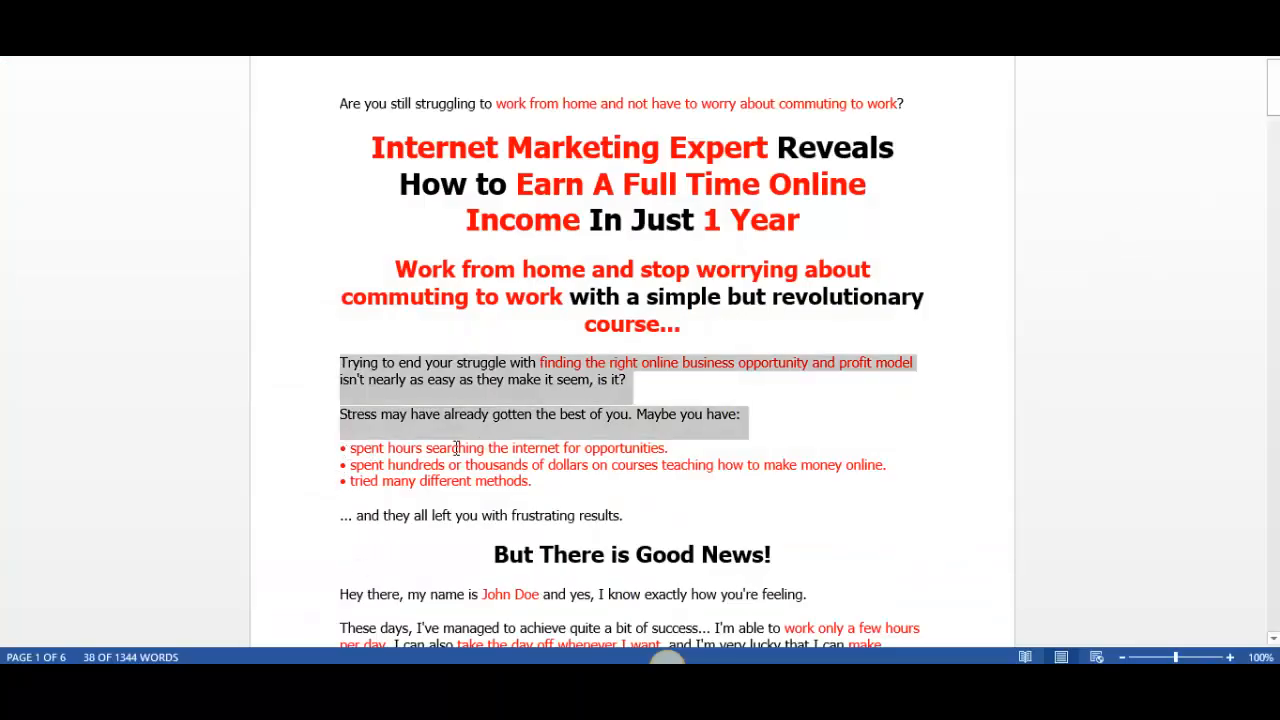
Step: Add a bullet list element directly below the introduction paragraph
left_click(392, 448)
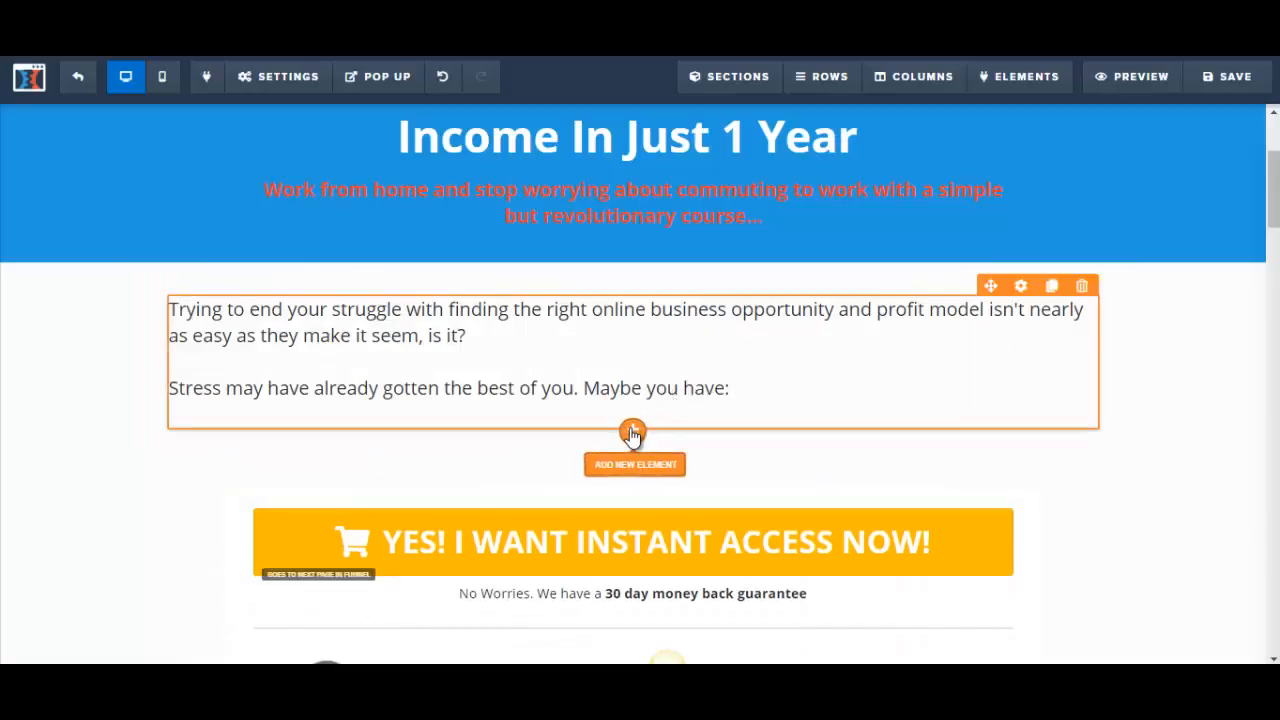
left_click(632, 432)
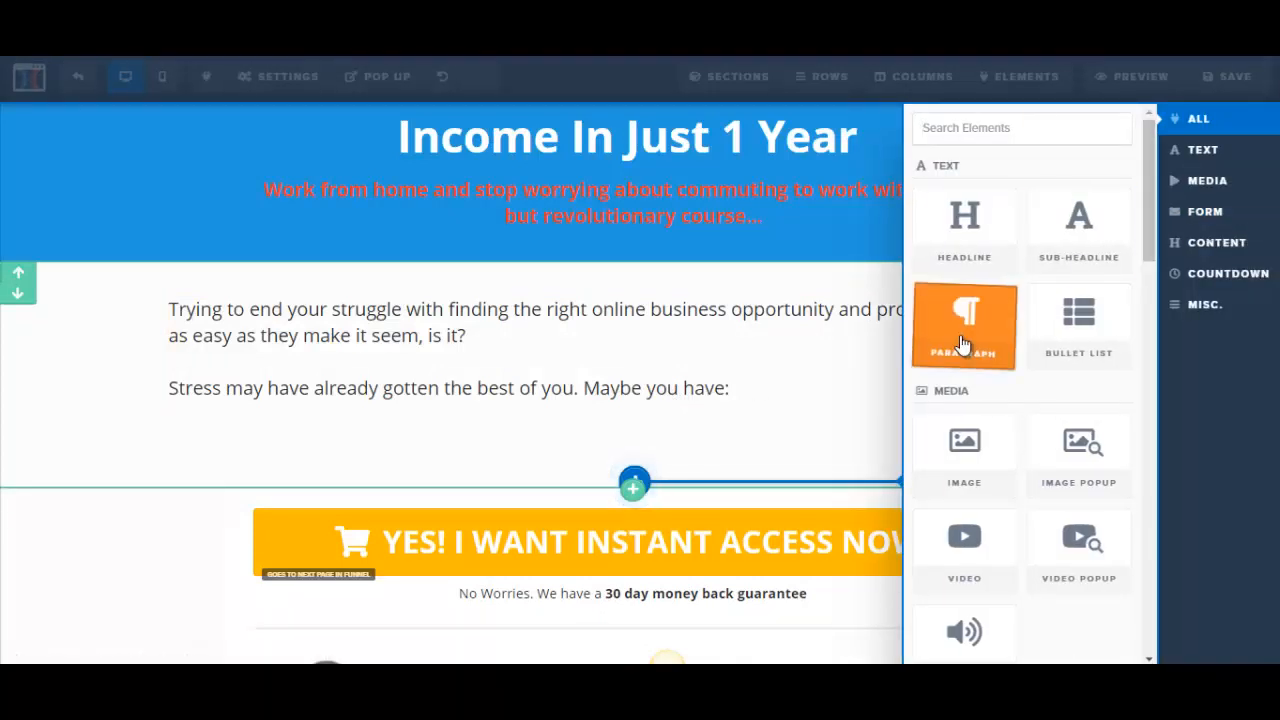
left_click(1048, 344)
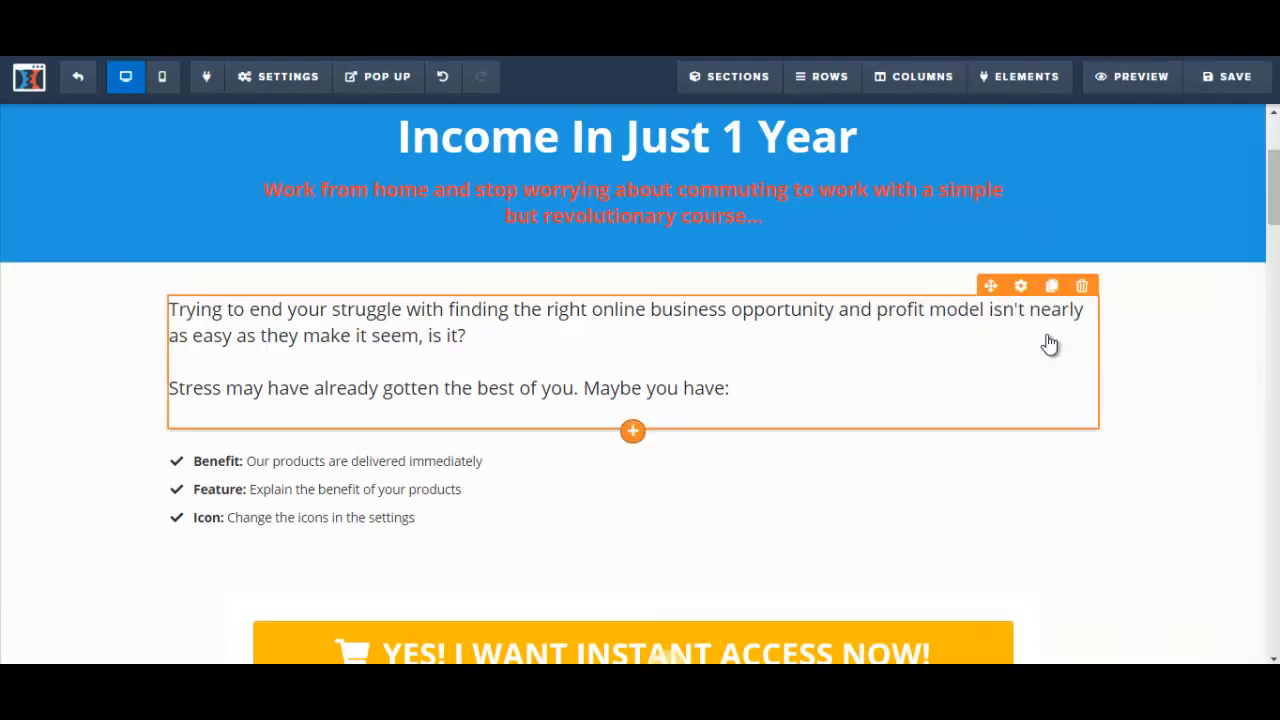
Step: Try to replace all the bullet list's placeholder items at once with the sales letter's three copied bullet points, then undo it
left_click(291, 466)
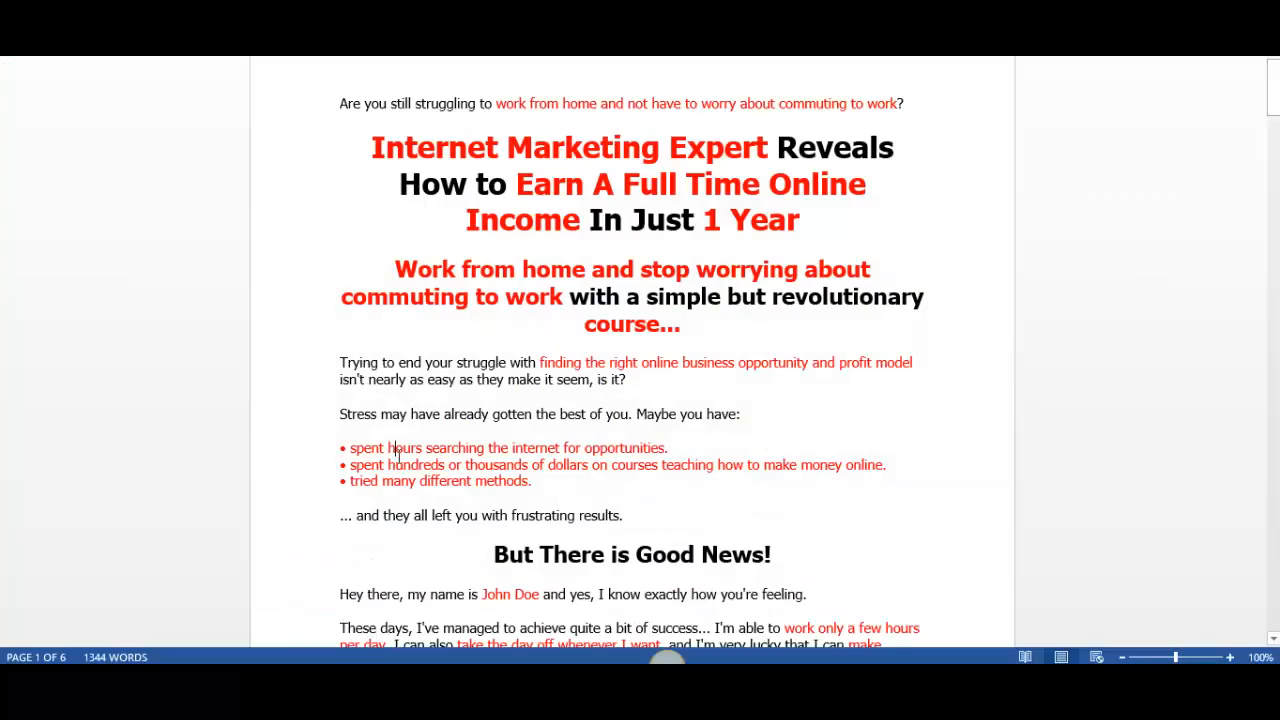
left_click_drag(352, 452, 669, 488)
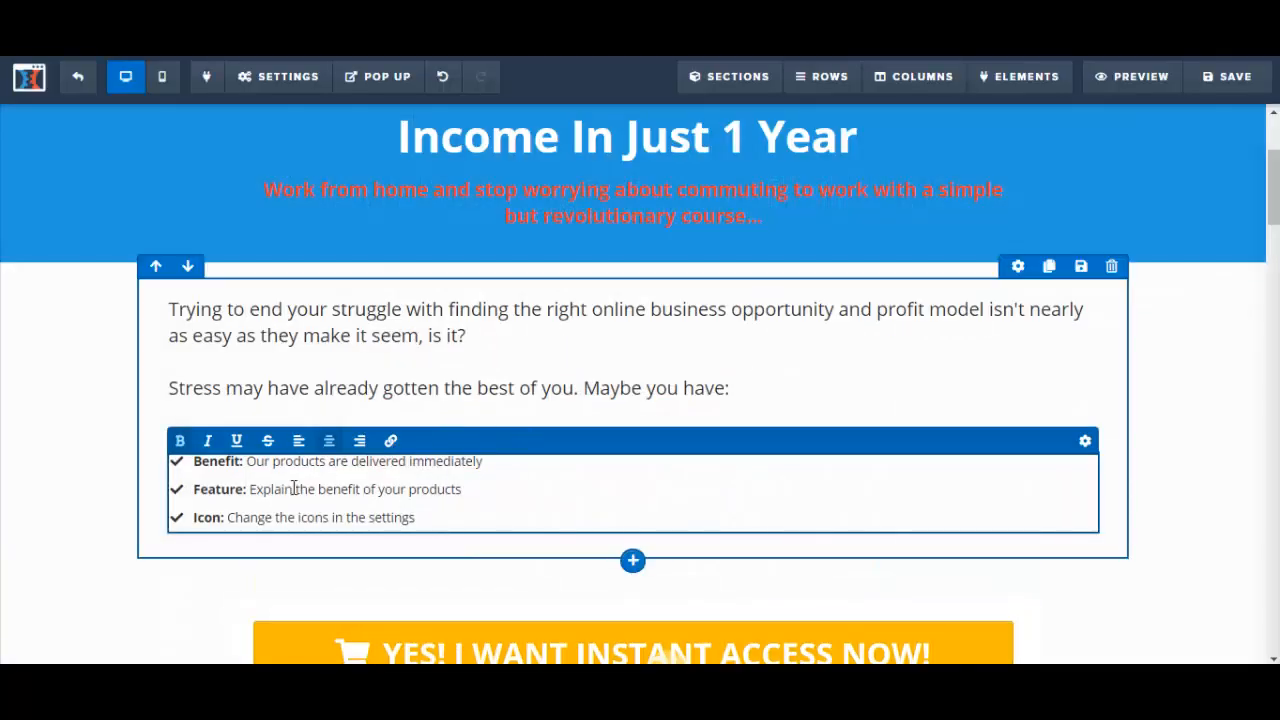
left_click(275, 489)
left_click_drag(194, 465, 455, 519)
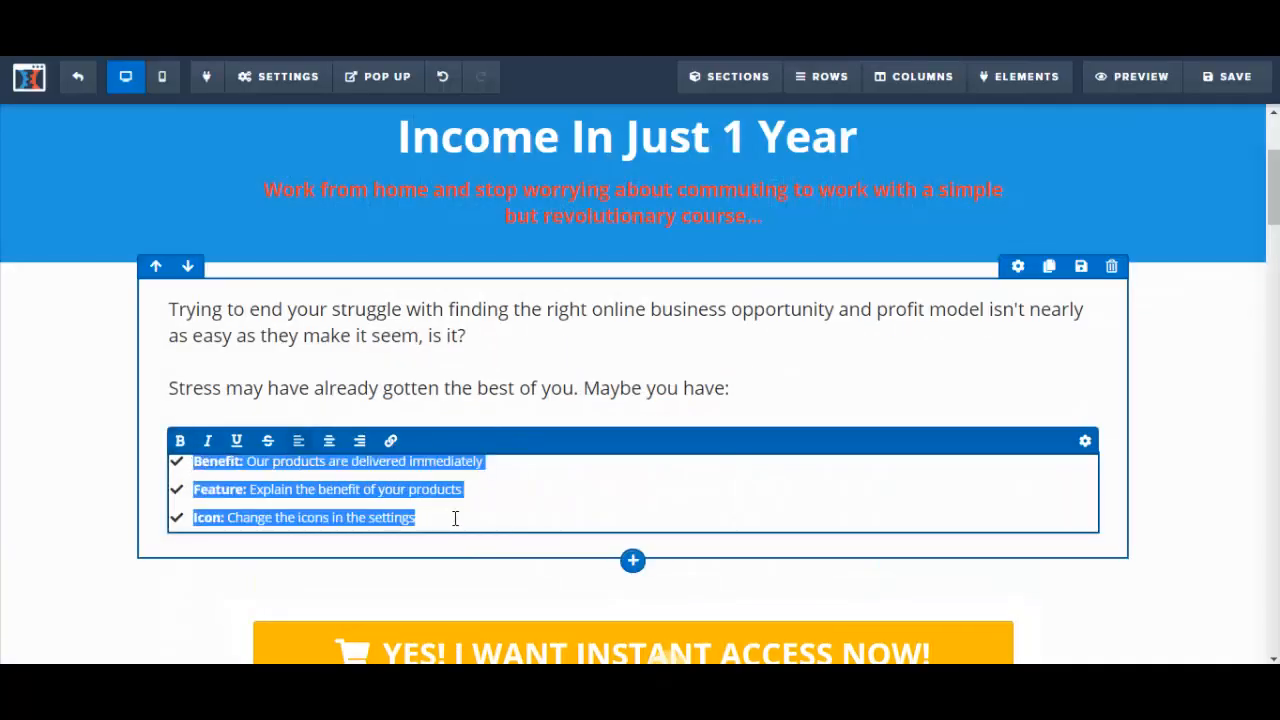
type("spent hours searching the internet for opportunities. • spent hundreds or thousands of dollars on courses teaching how to make money online. • tried many different methods.")
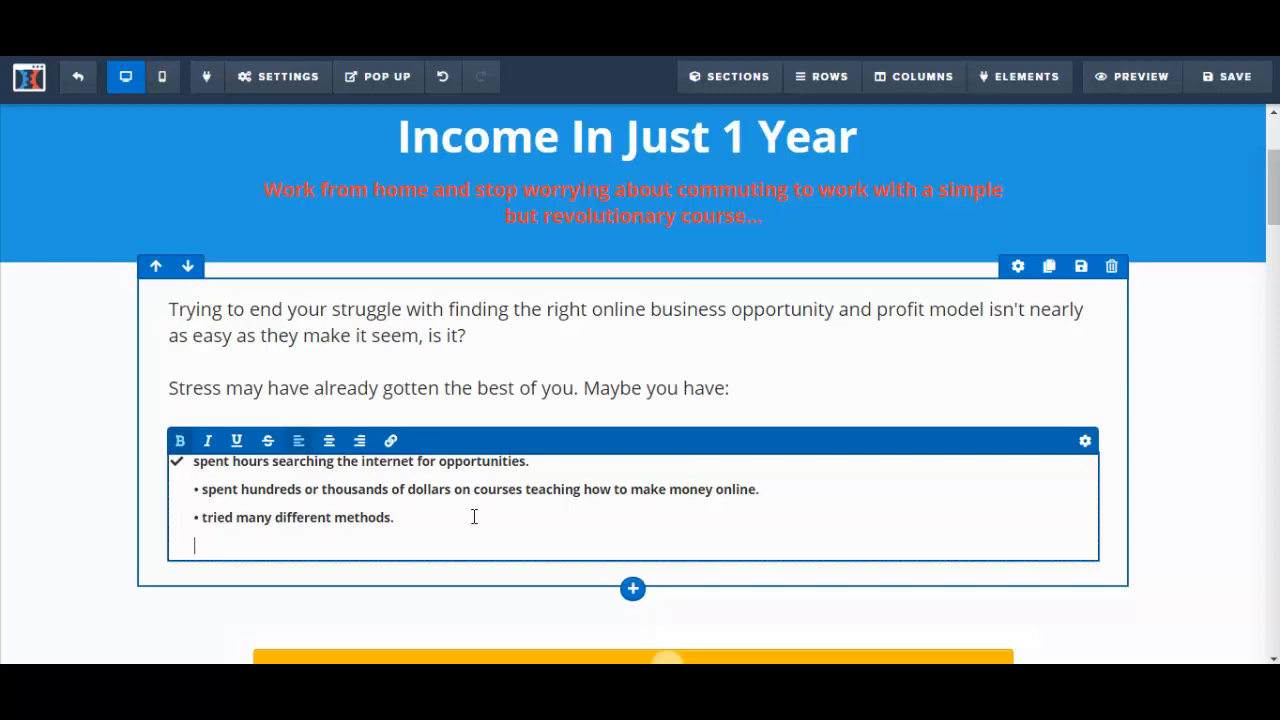
left_click(446, 78)
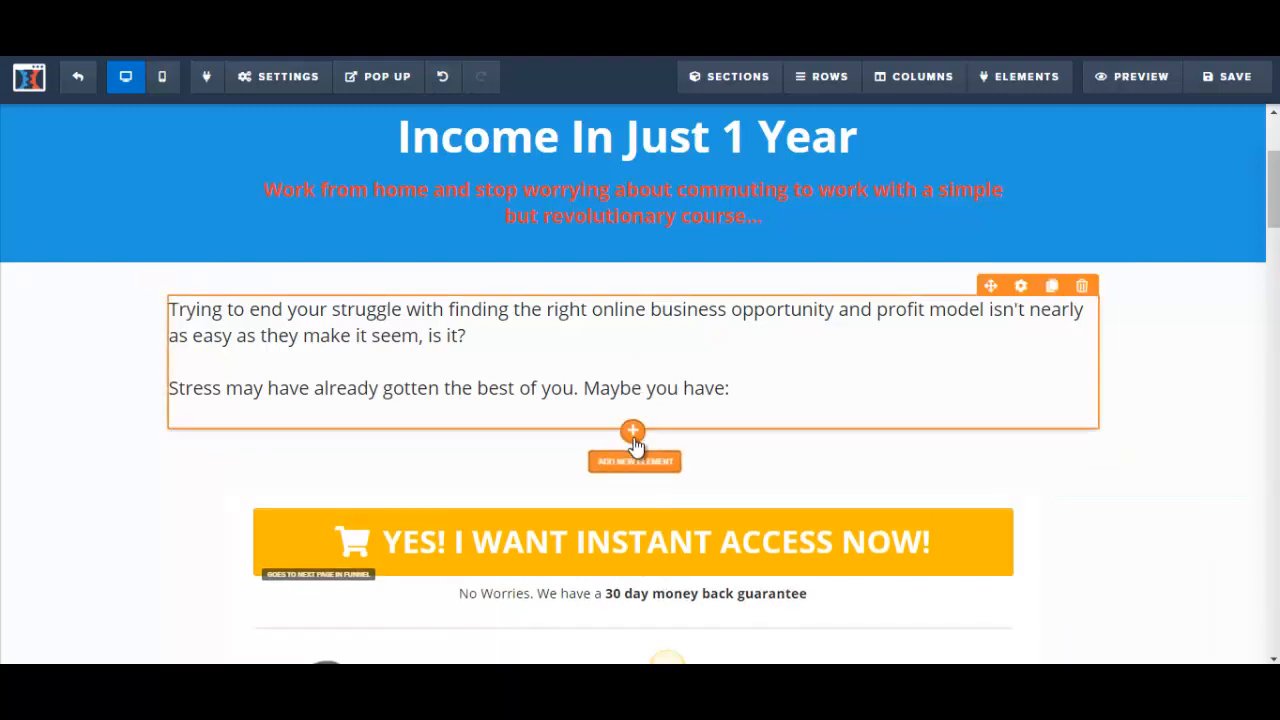
Step: Add a bullet list below the introduction and replace its first item with the letter's "spent hours searching the internet for opportunities."
left_click(633, 433)
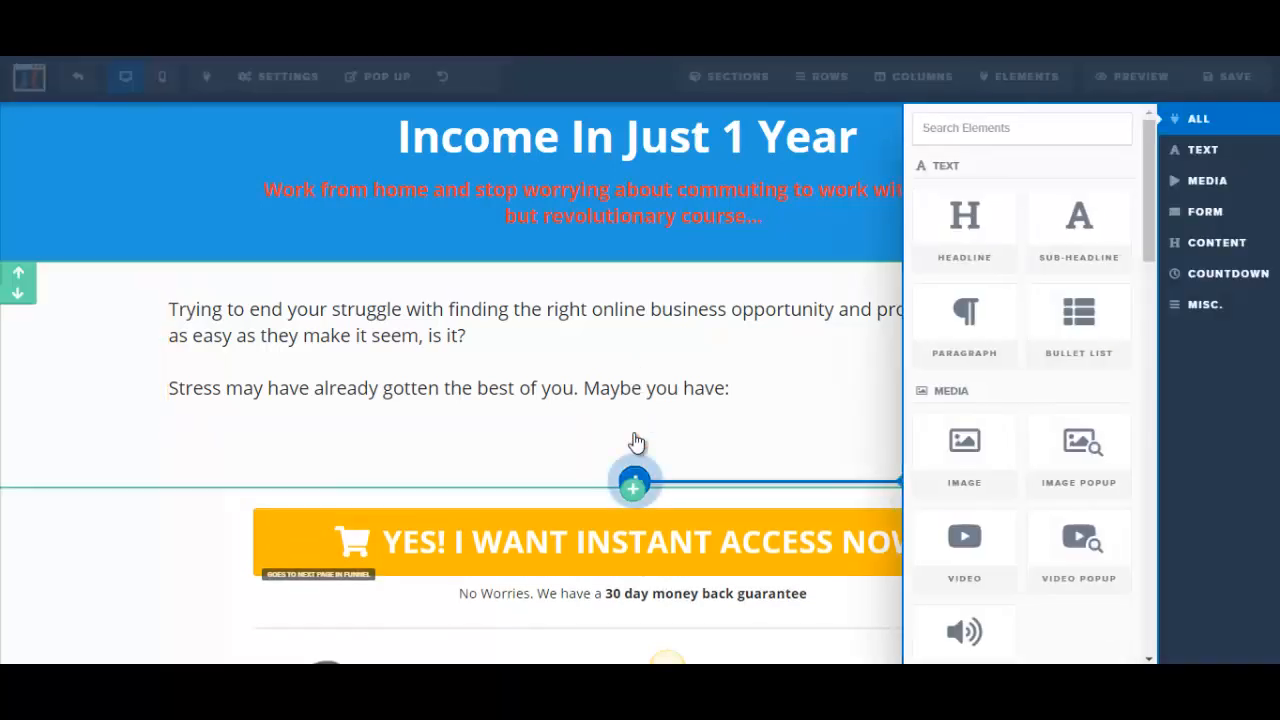
left_click(1097, 346)
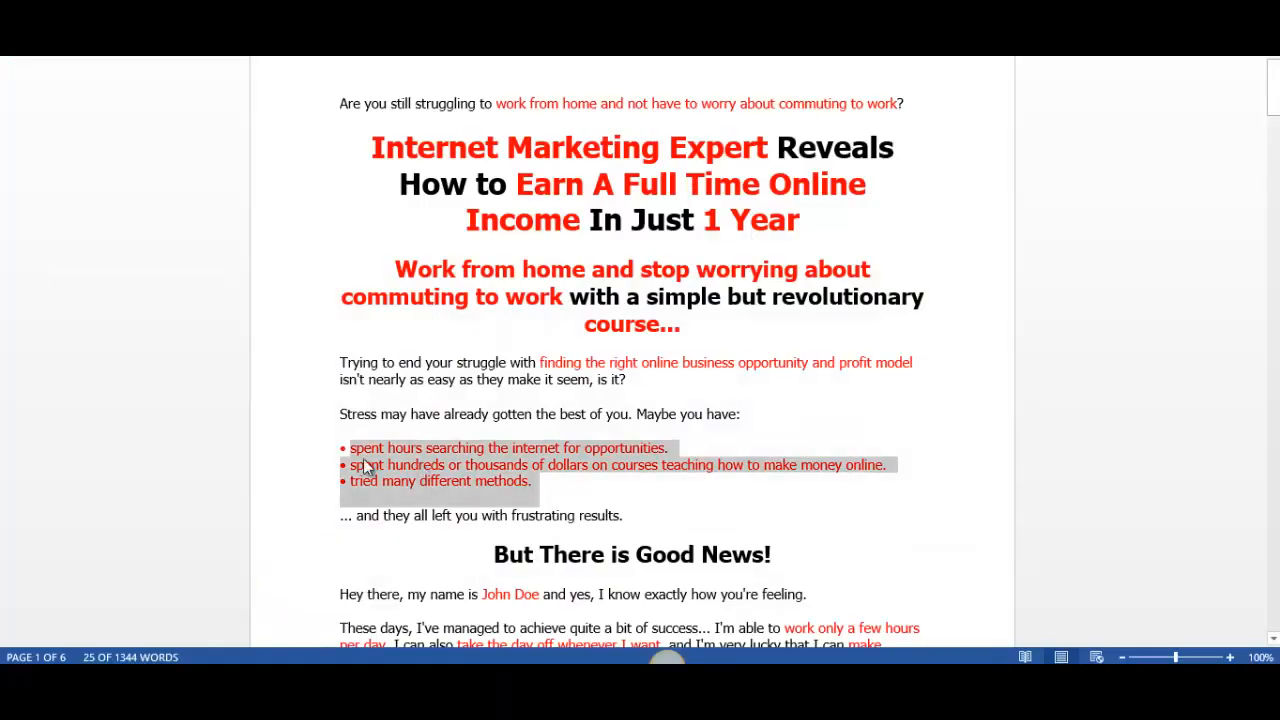
left_click(352, 450)
left_click_drag(352, 450, 628, 450)
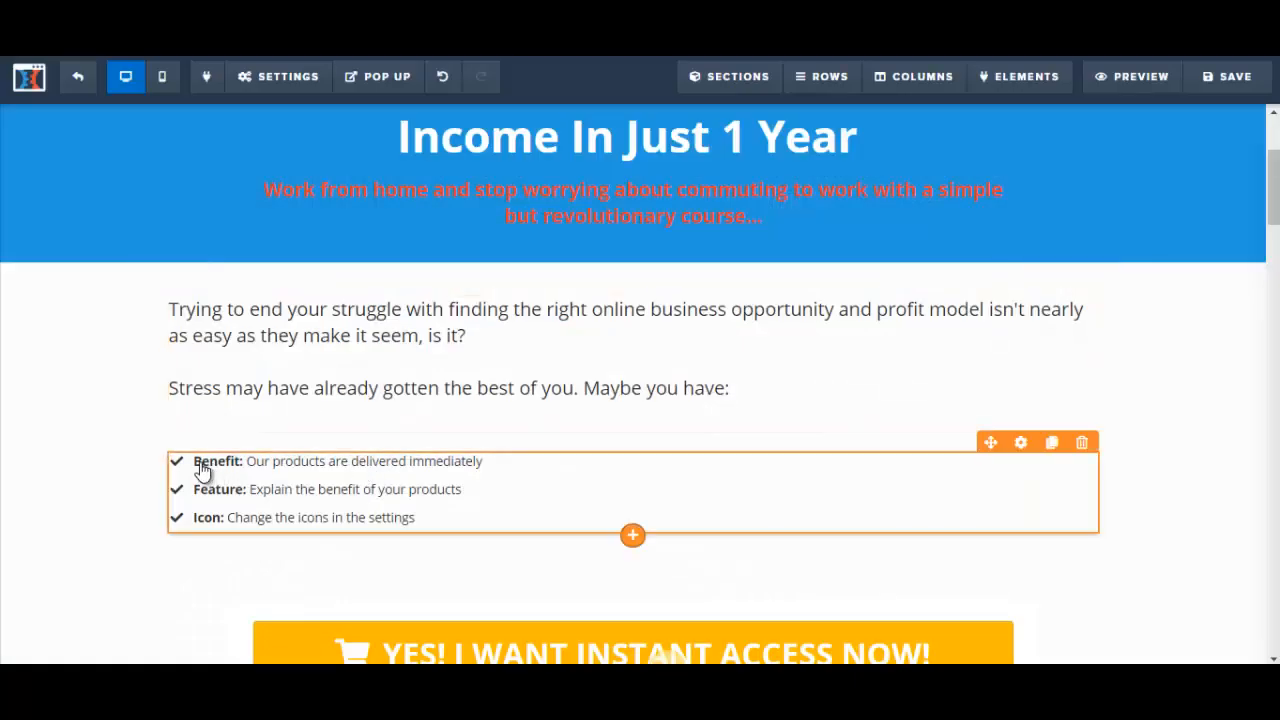
left_click(200, 472)
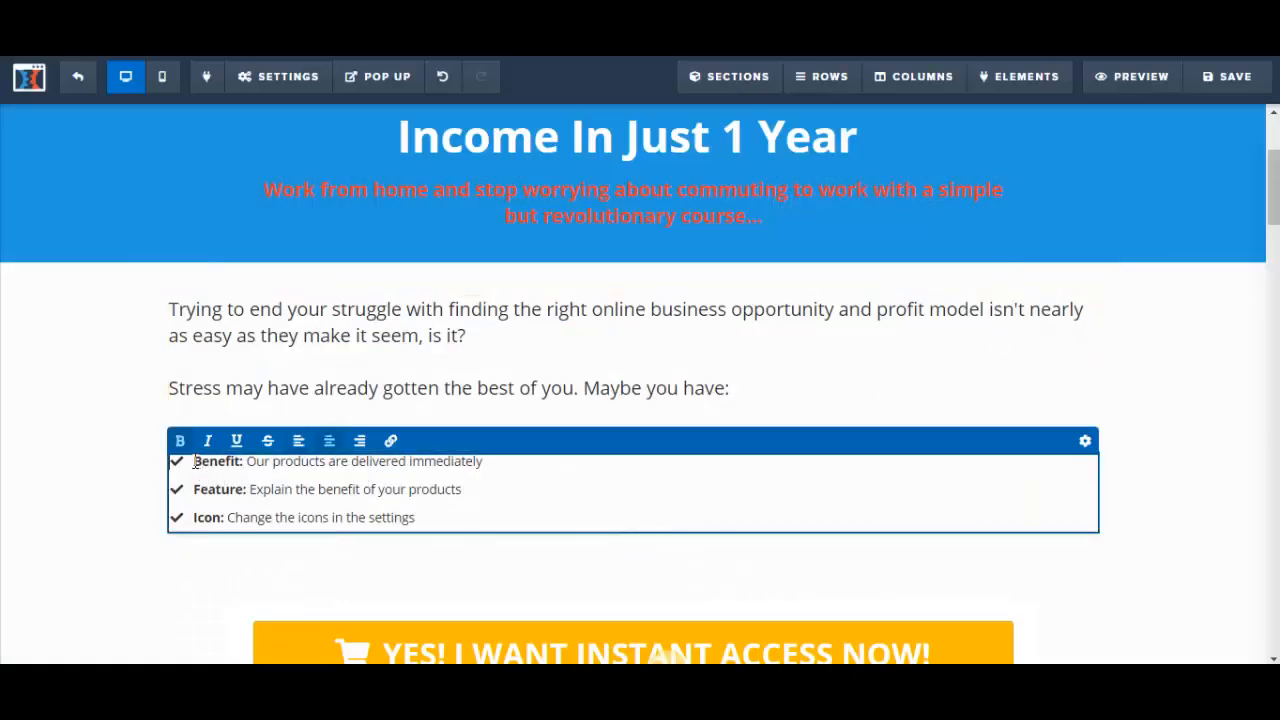
left_click_drag(195, 462, 485, 470)
type("spent hours searching the internet for opportunities.")
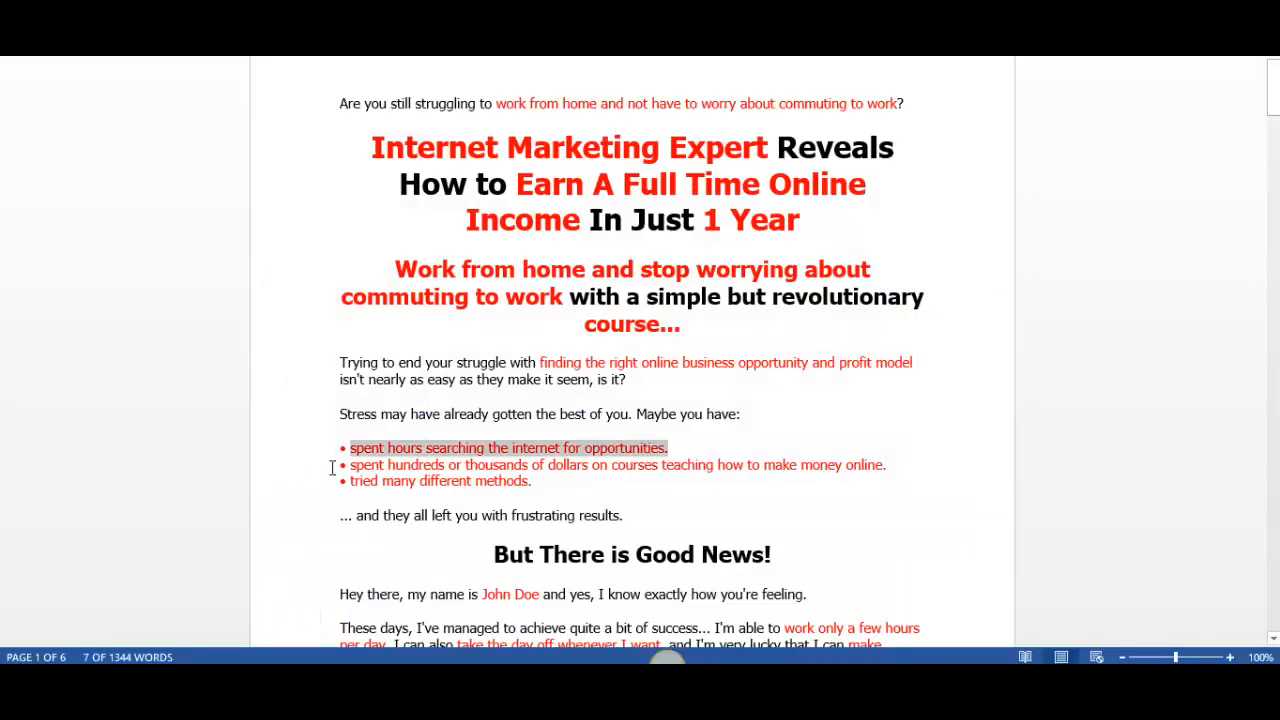
Step: Replace the second placeholder item with "spent hundreds or thousands of dollars on courses teaching how to make money online." from the sales letter
left_click(352, 466)
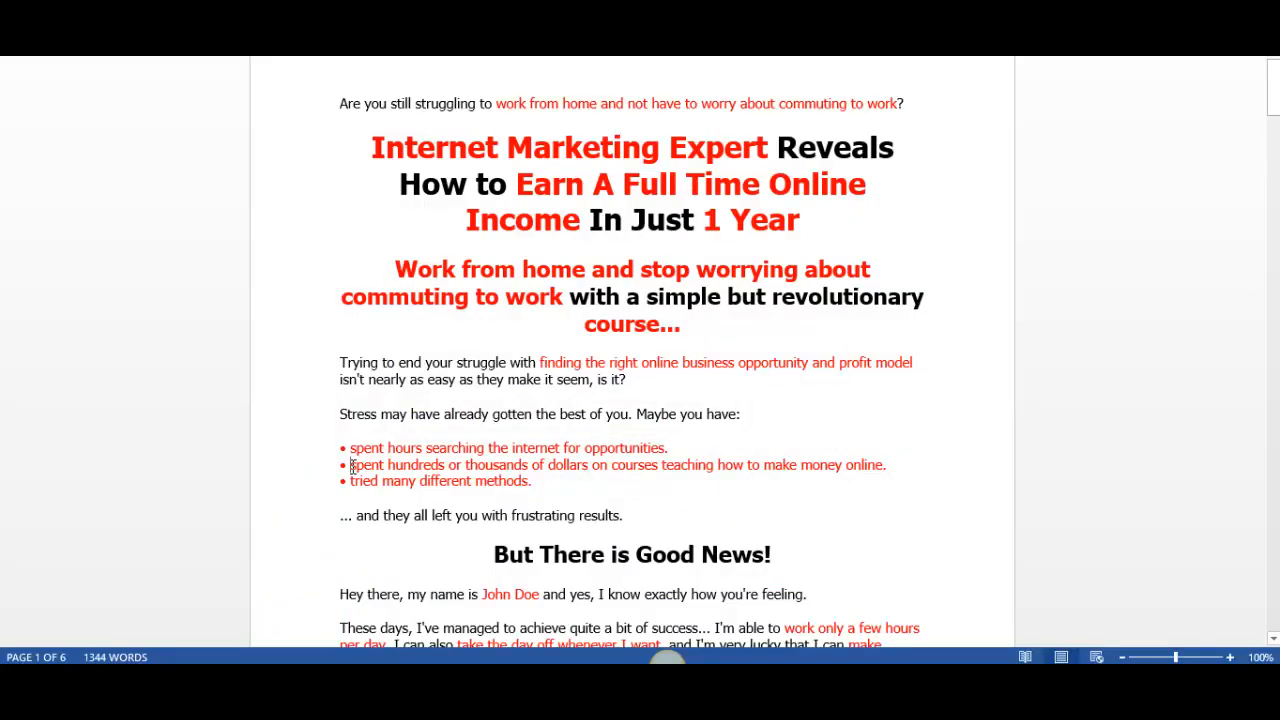
left_click_drag(352, 466, 893, 467)
key("ctrl+c")
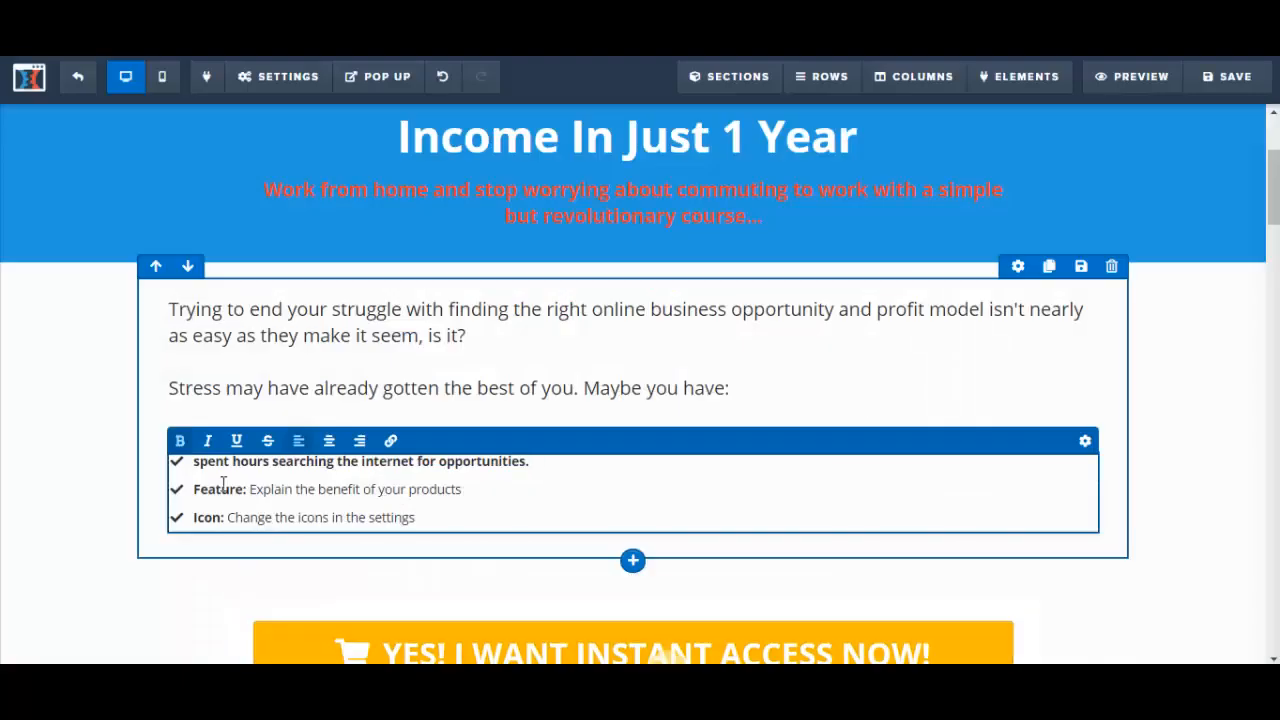
left_click_drag(196, 489, 463, 492)
key("ctrl+v")
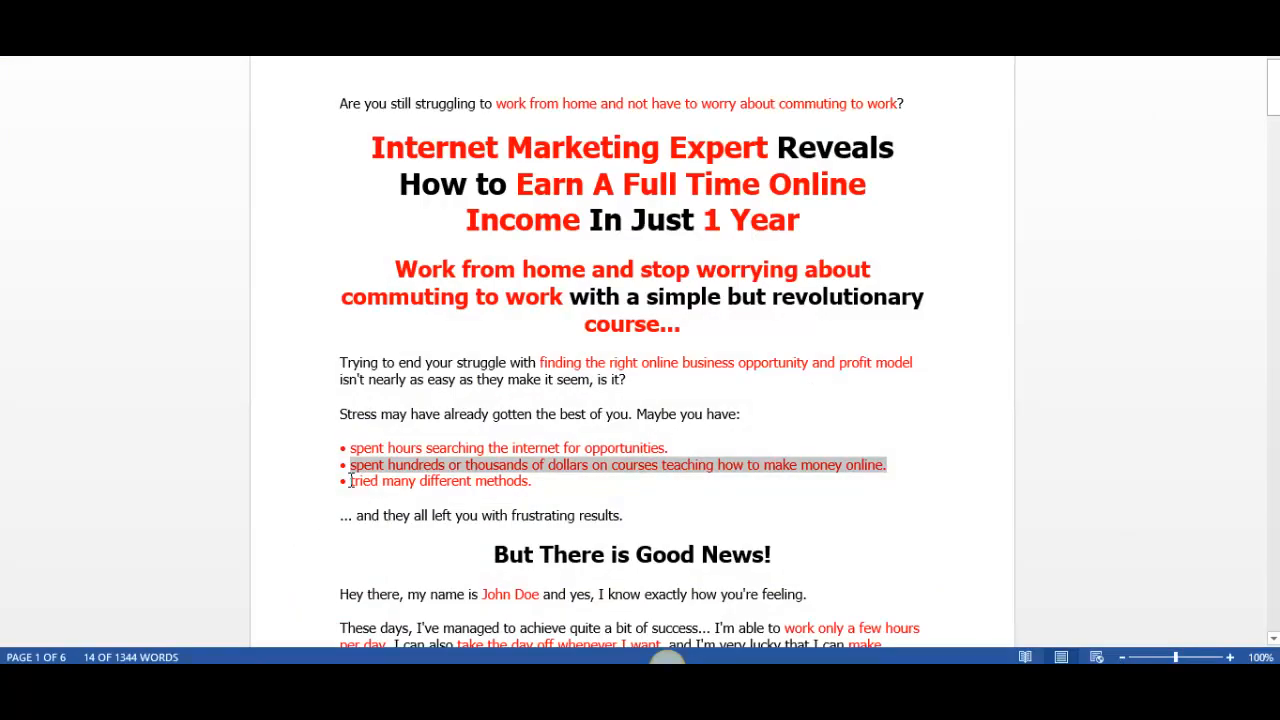
Step: Replace the third placeholder item with the letter's "tried many different methods." and open the settings of the whole list
left_click_drag(350, 481, 534, 482)
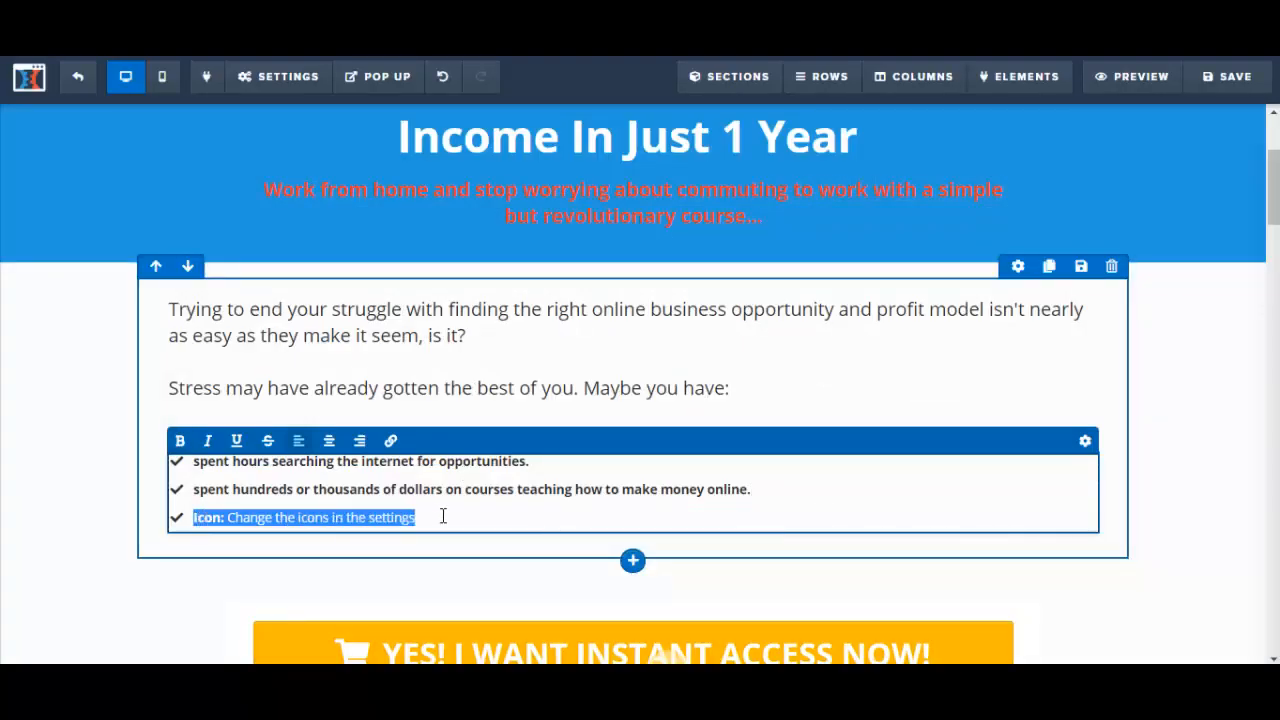
type("tried many different methods.")
key("ctrl+a")
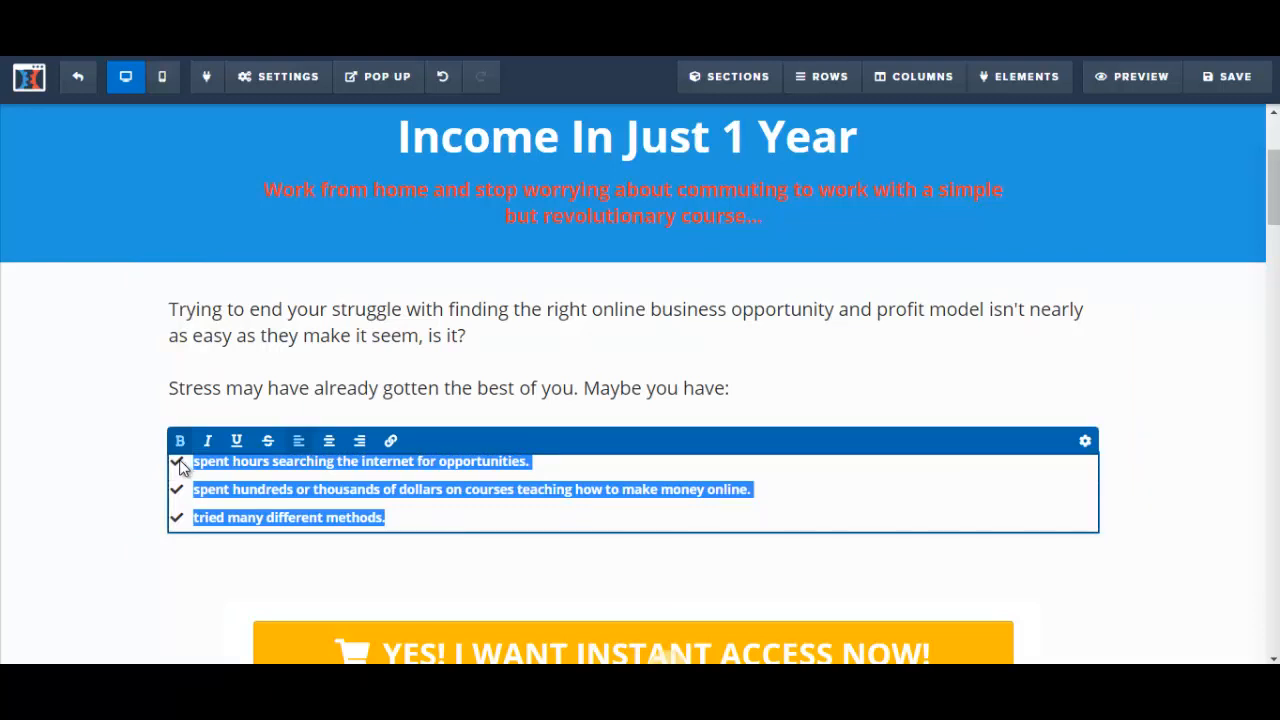
left_click(1085, 441)
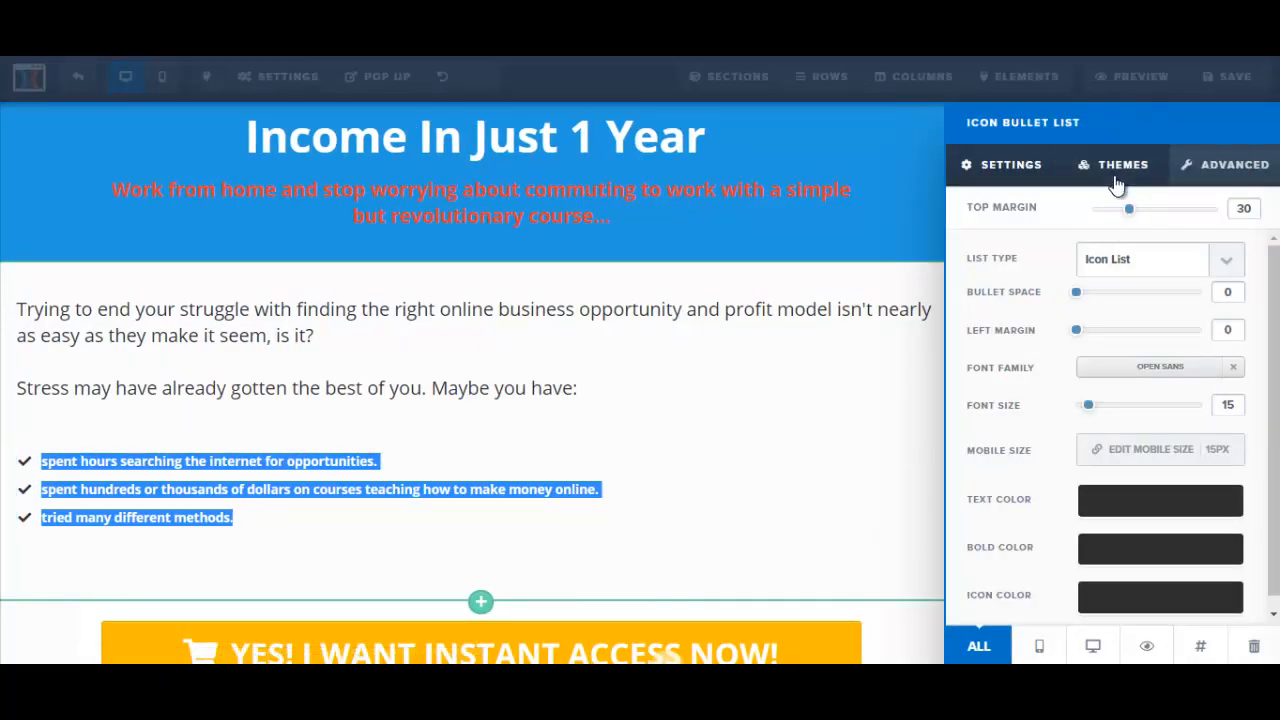
Step: Try the Ordered List type on the bullet list and return it to Icon List
left_click(1224, 259)
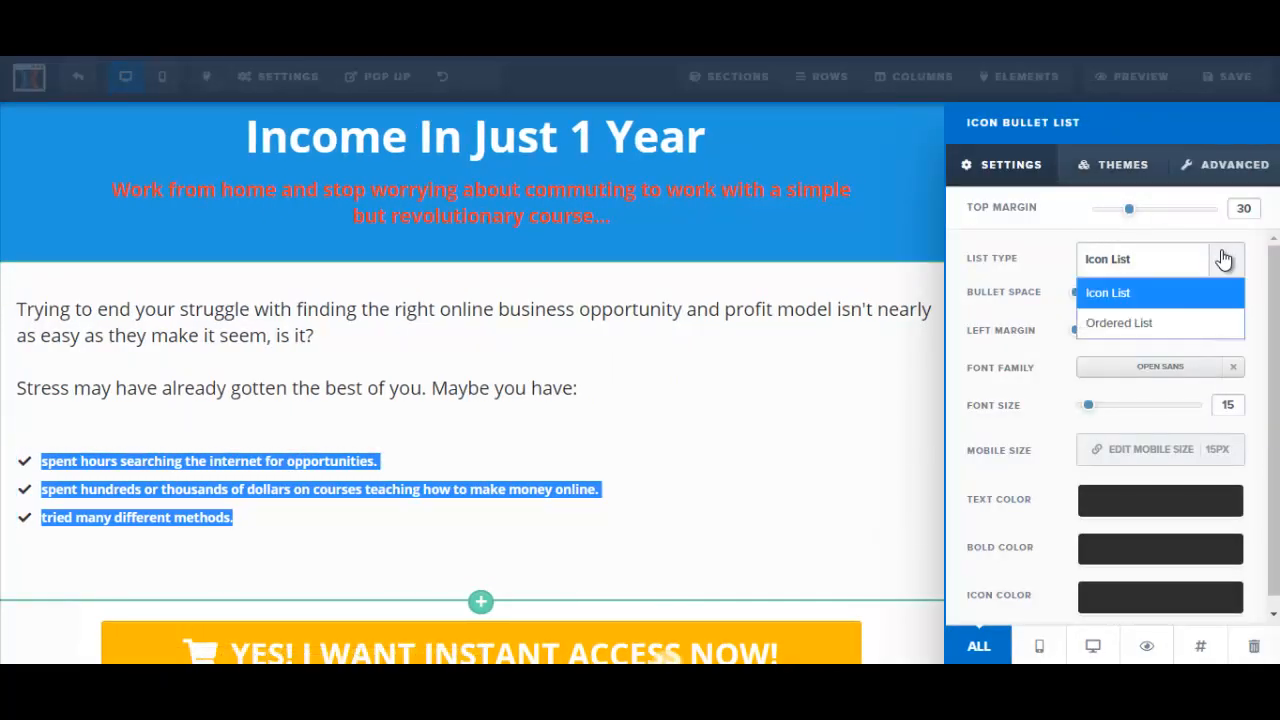
left_click(1167, 322)
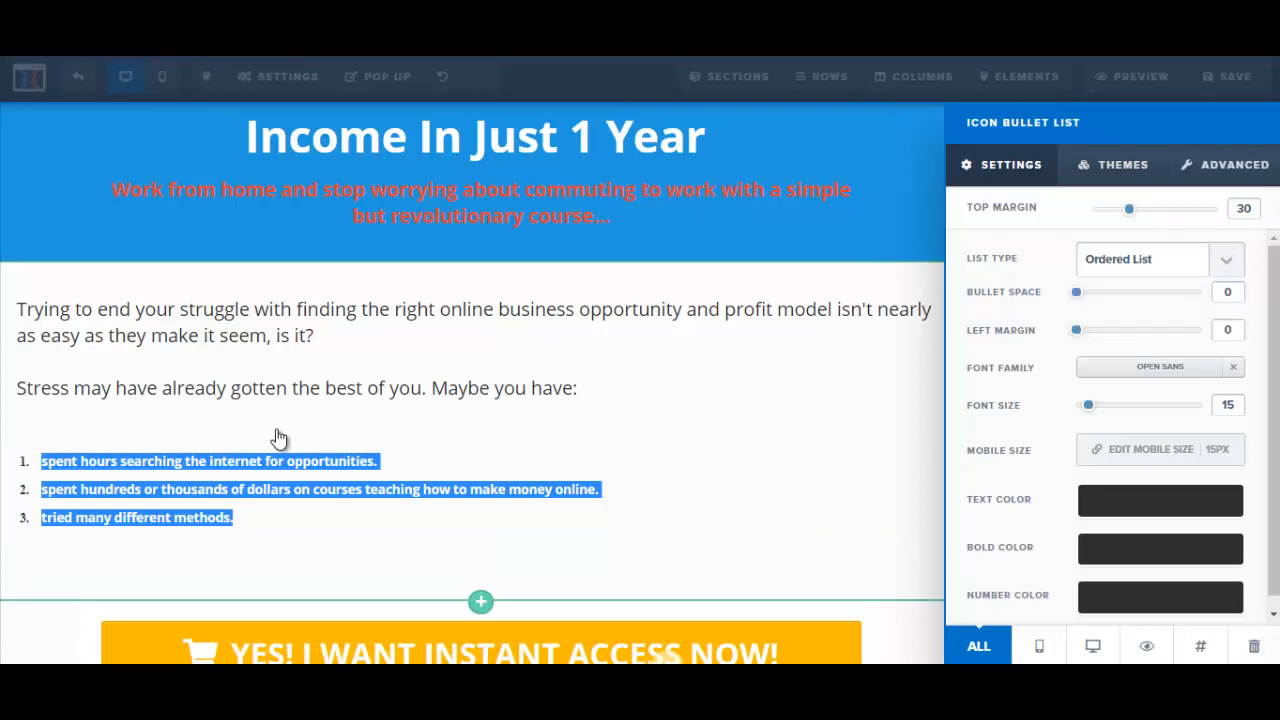
left_click(1227, 266)
left_click(1118, 293)
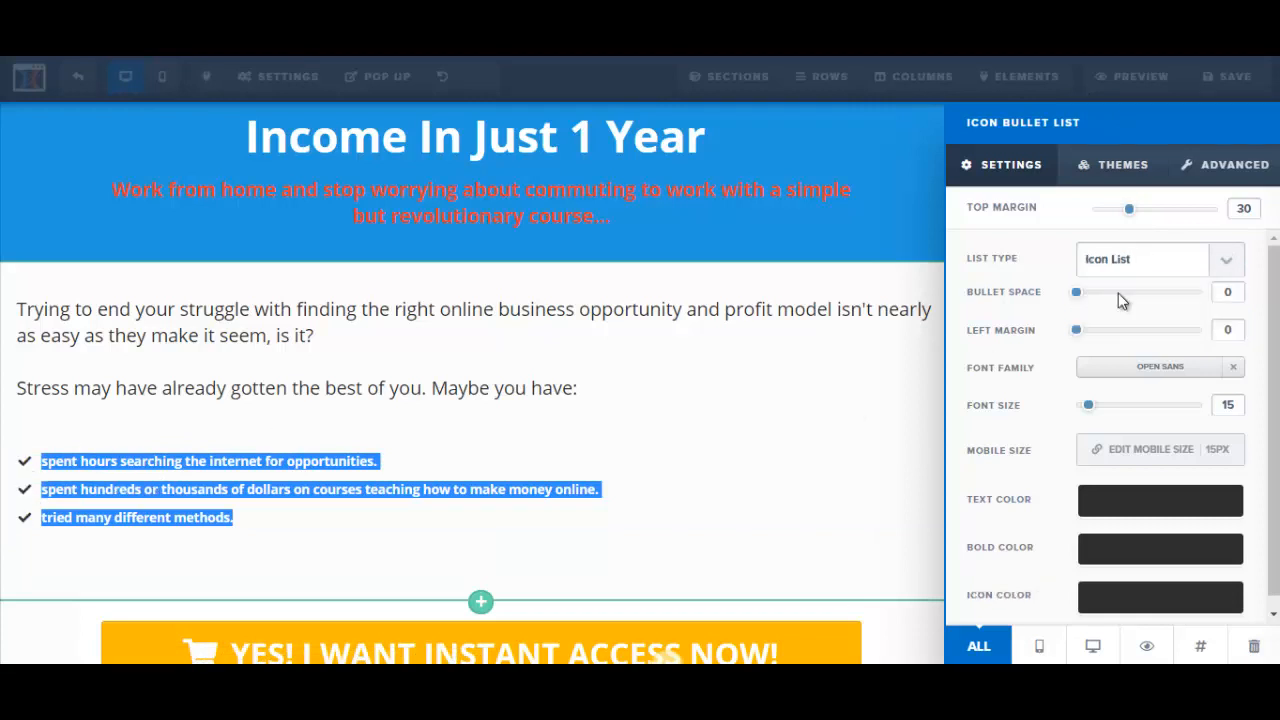
Step: Apply the theme with white check marks on green squares to the bullet list
left_click(1115, 178)
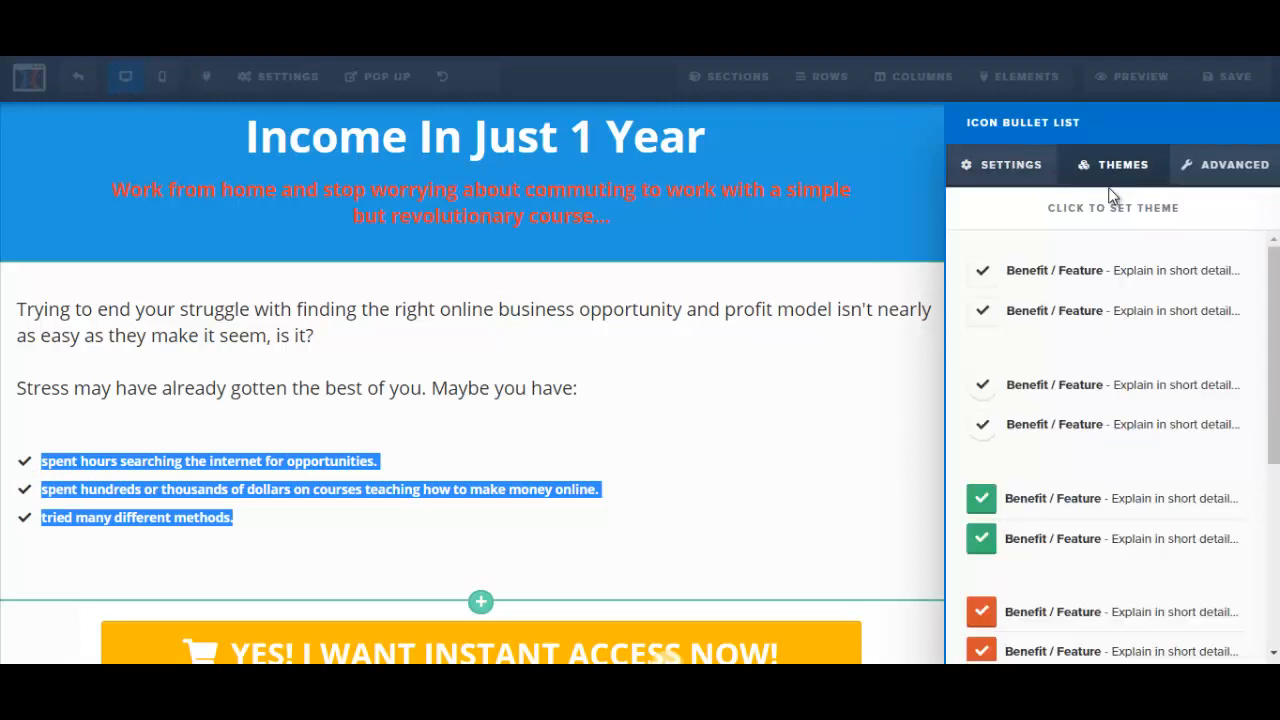
scroll(1278, 378, "down", 2)
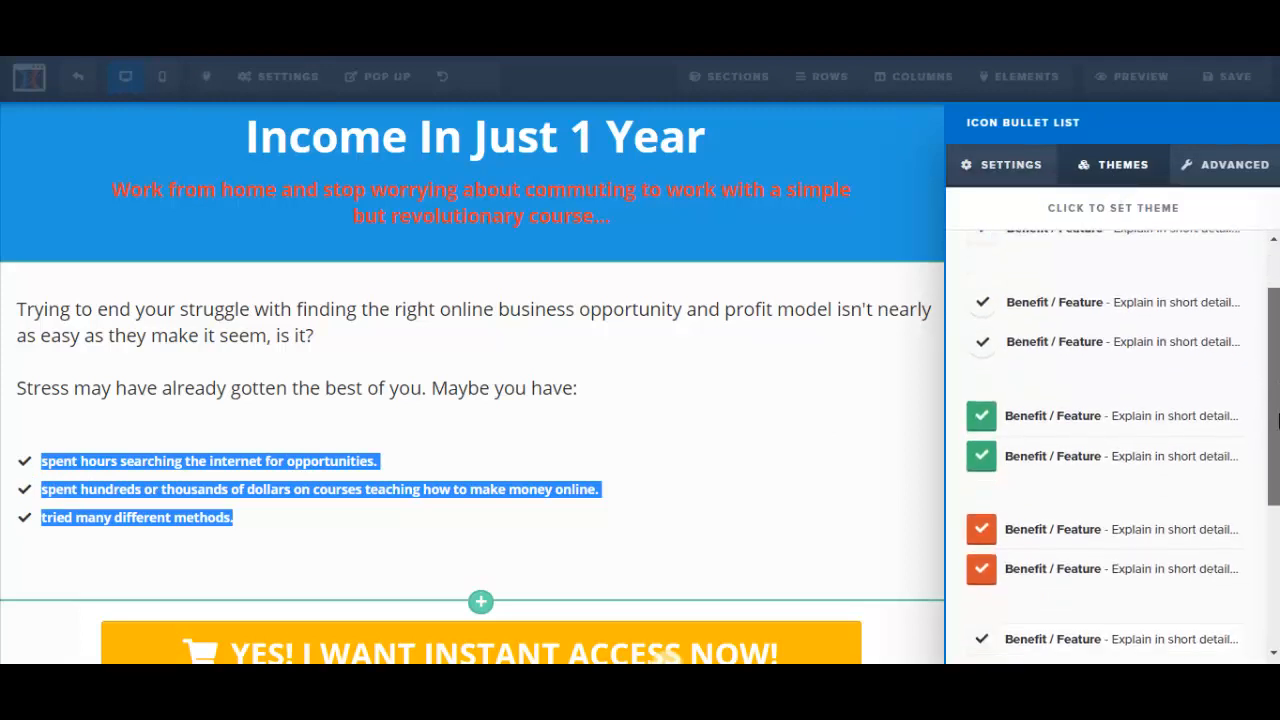
left_click(985, 413)
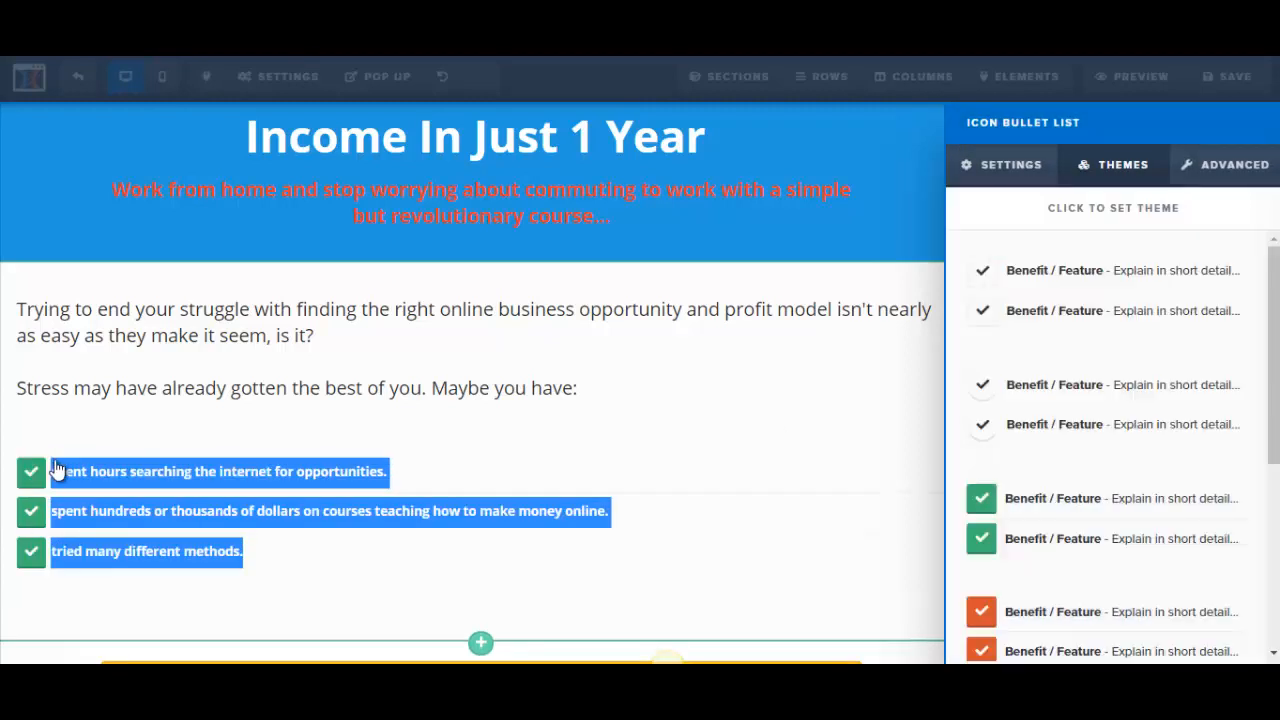
Step: Examine the icon choices available for the first bullet, keep the check icon, and close the bullet list's settings
left_click(1222, 168)
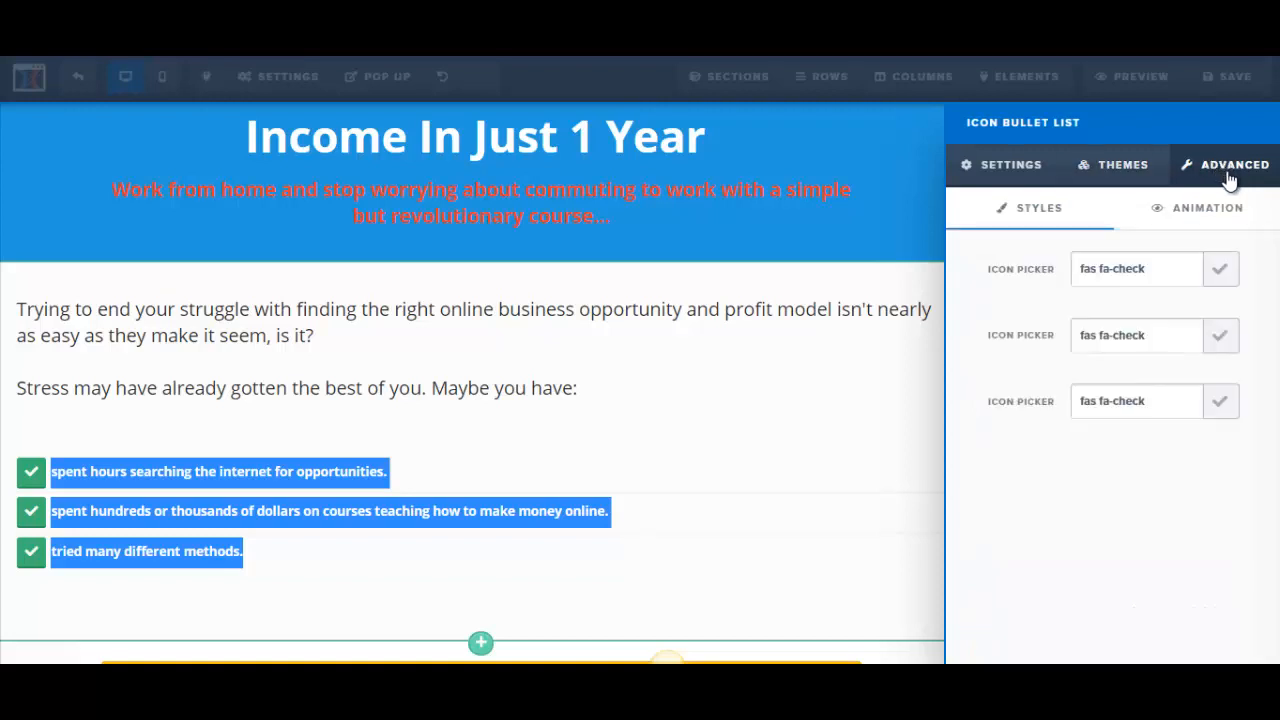
left_click(1222, 268)
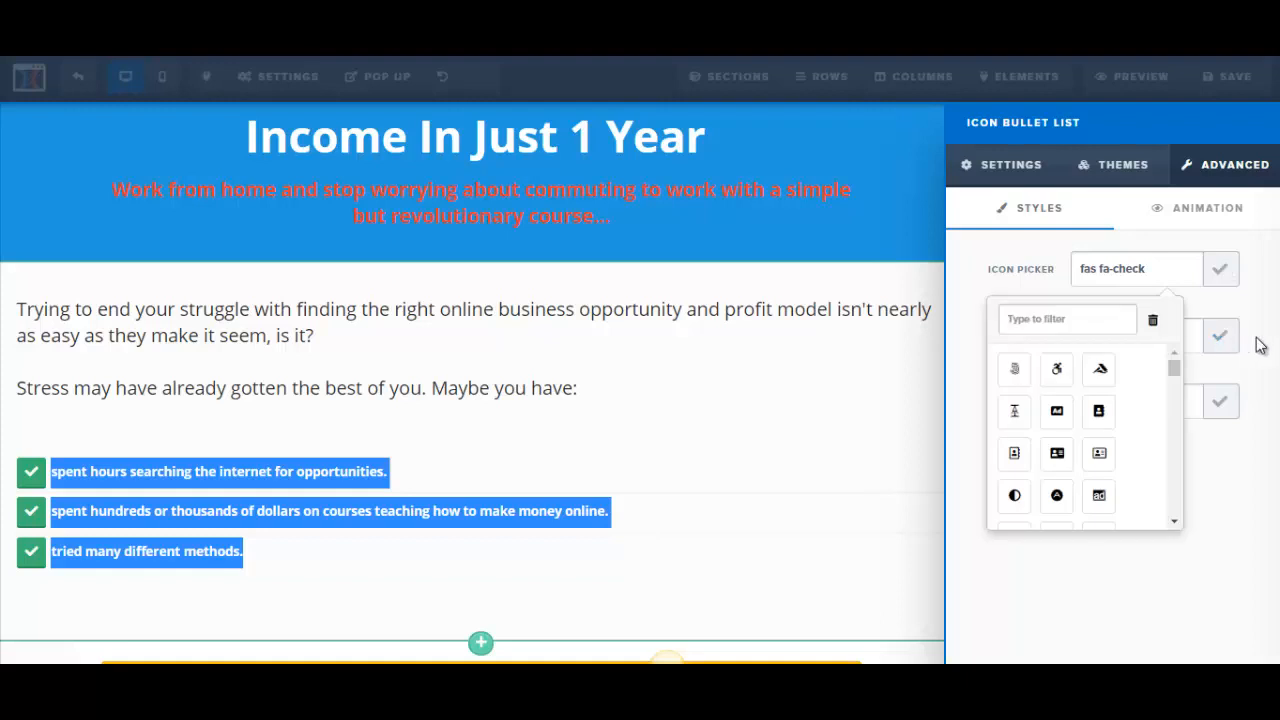
left_click(1268, 288)
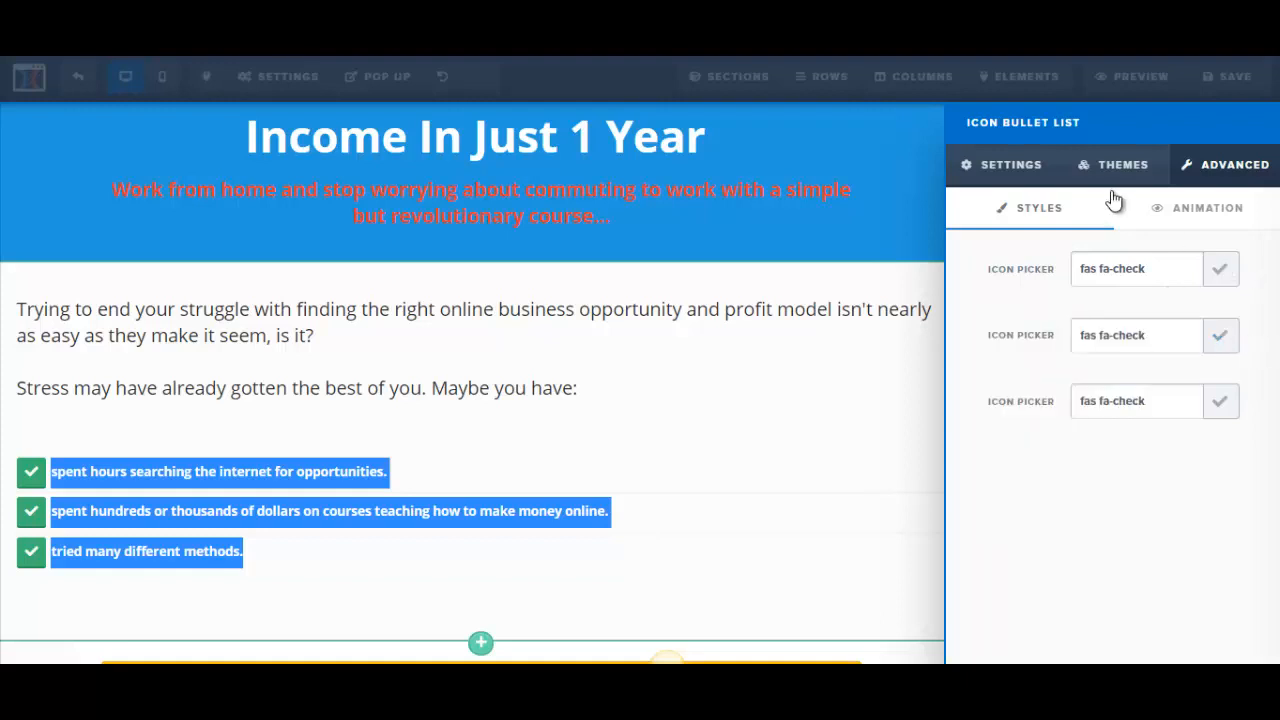
left_click(1001, 170)
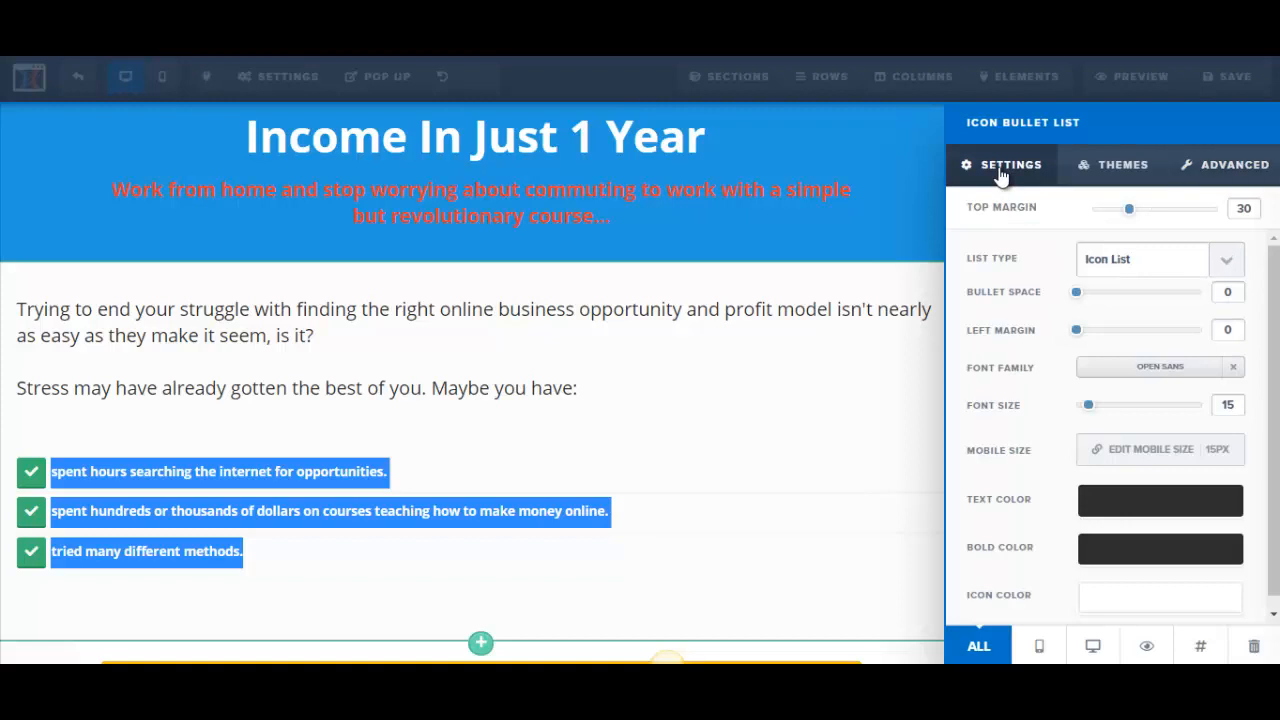
left_click(417, 361)
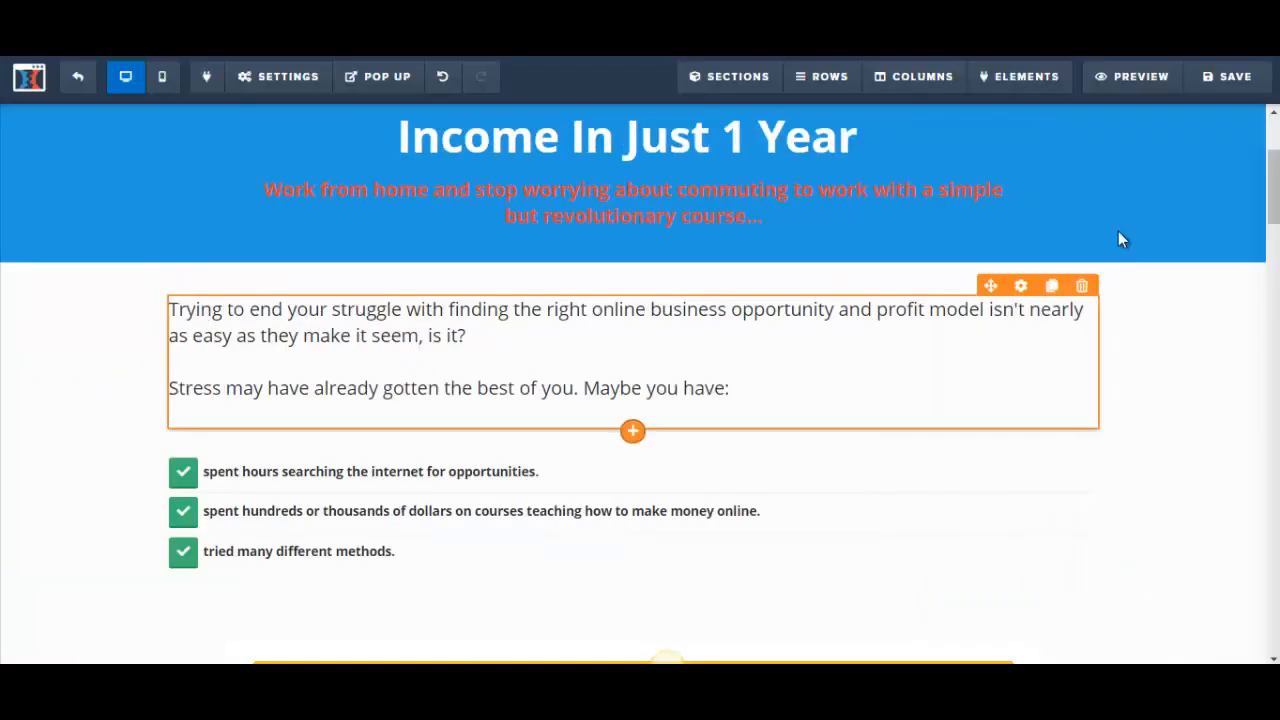
Step: Increase the font size of all three bullet items and close the list's settings
scroll(605, 383, "down", 1)
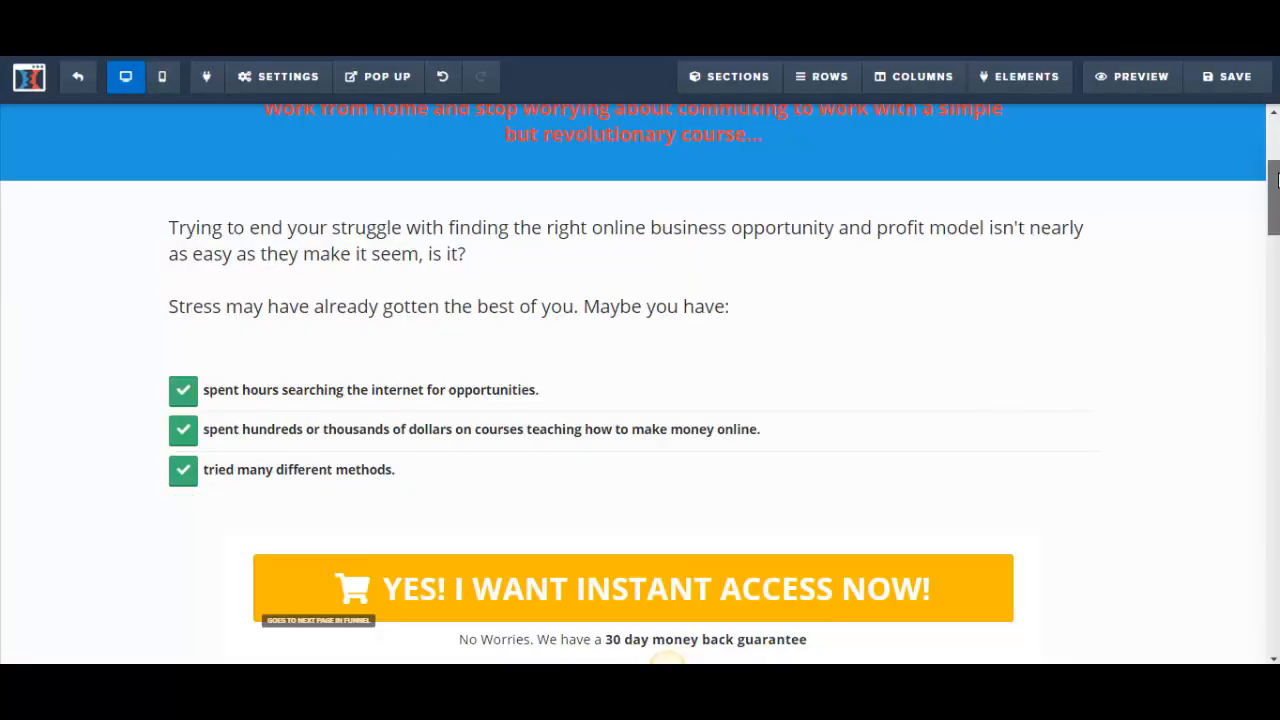
left_click(228, 392)
left_click_drag(206, 390, 455, 466)
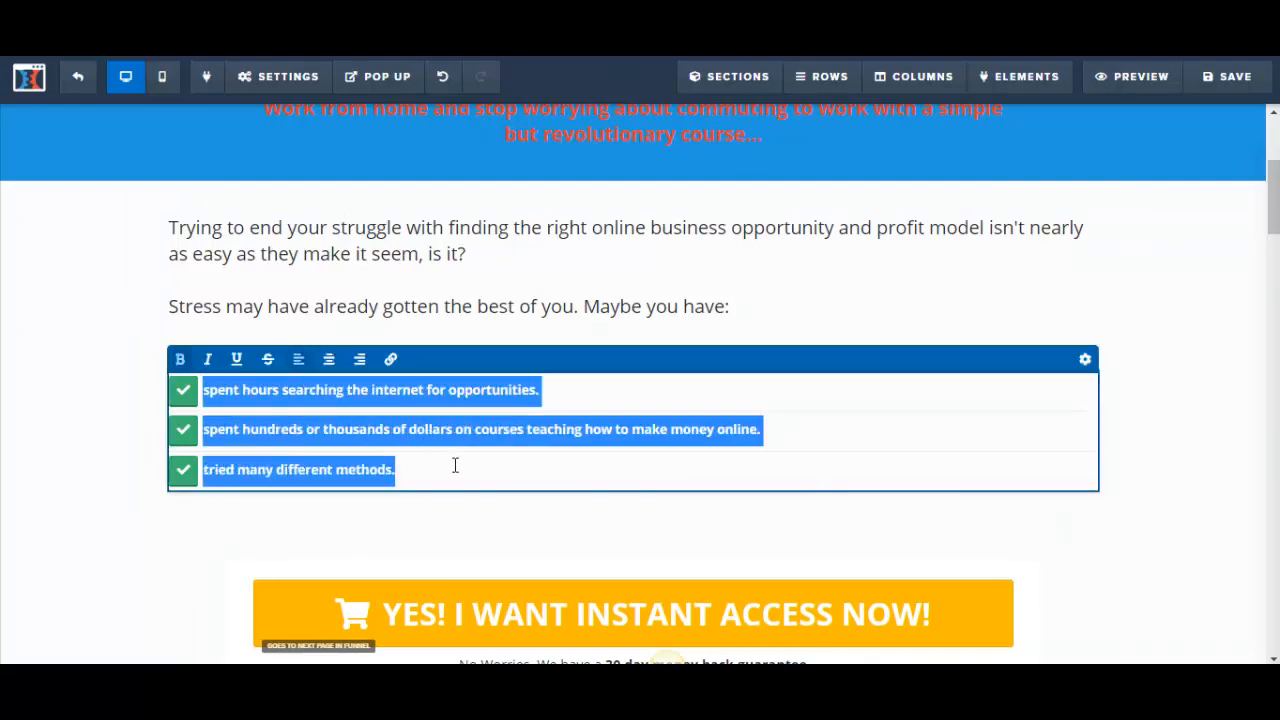
left_click(1085, 360)
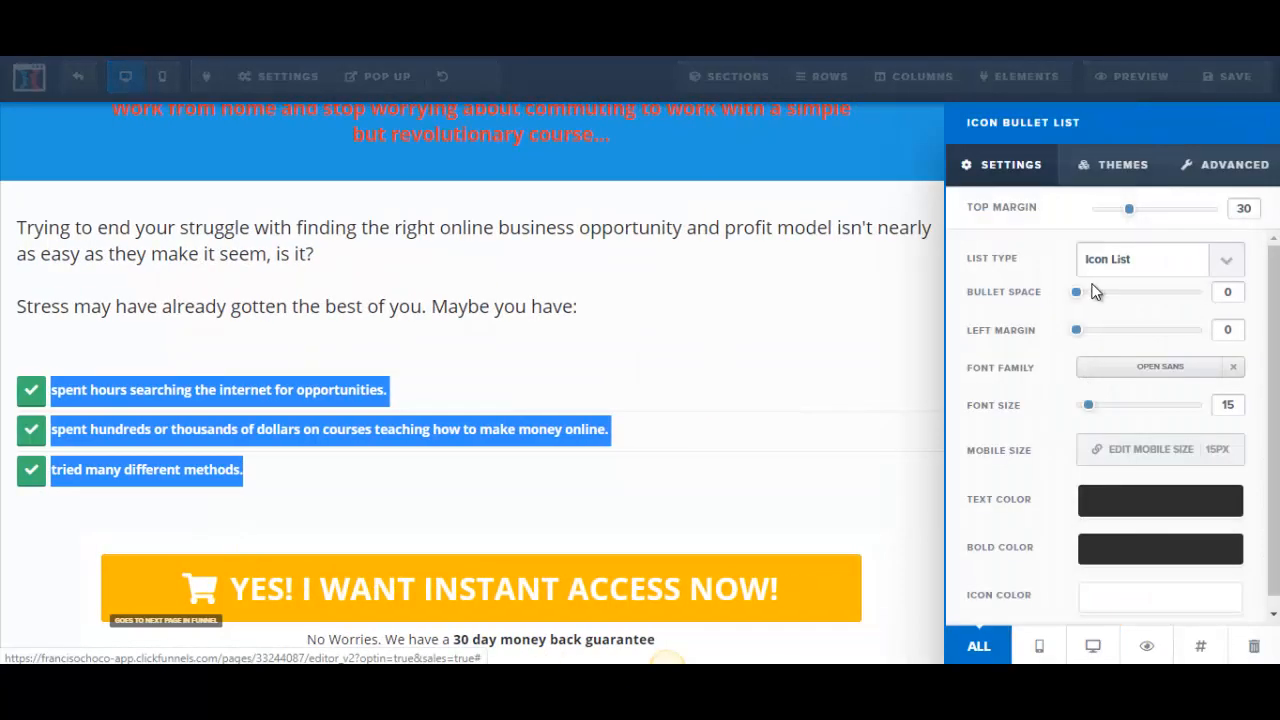
left_click_drag(1089, 407, 1100, 408)
left_click(737, 377)
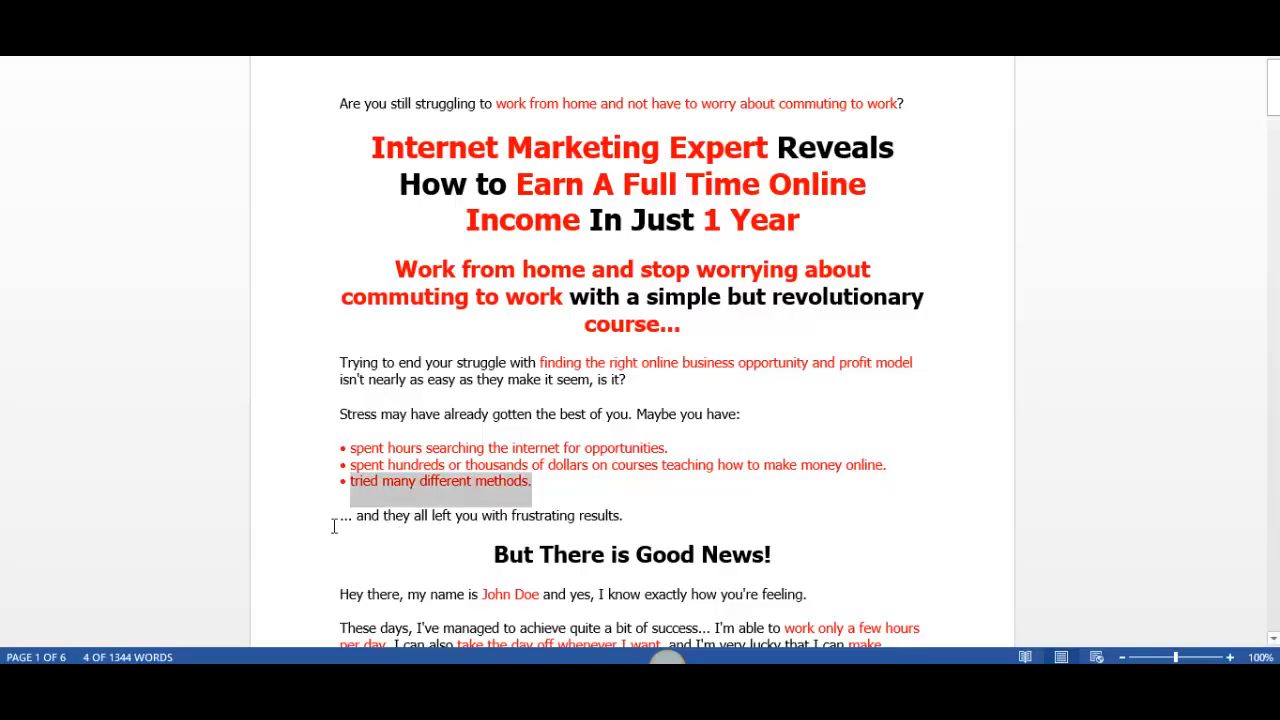
Step: Copy "... and they all left you with frustrating results." from the sales letter and add a paragraph element below the bullet list
left_click_drag(340, 516, 633, 515)
key("ctrl+c")
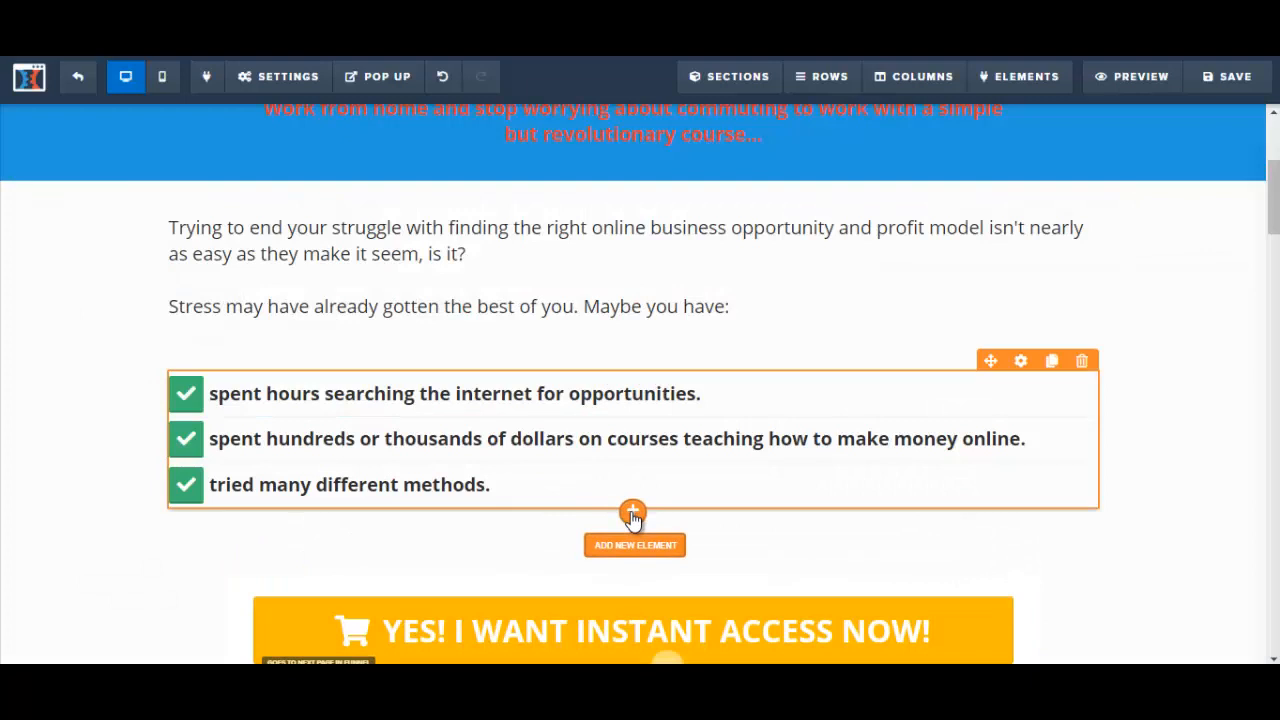
left_click(632, 513)
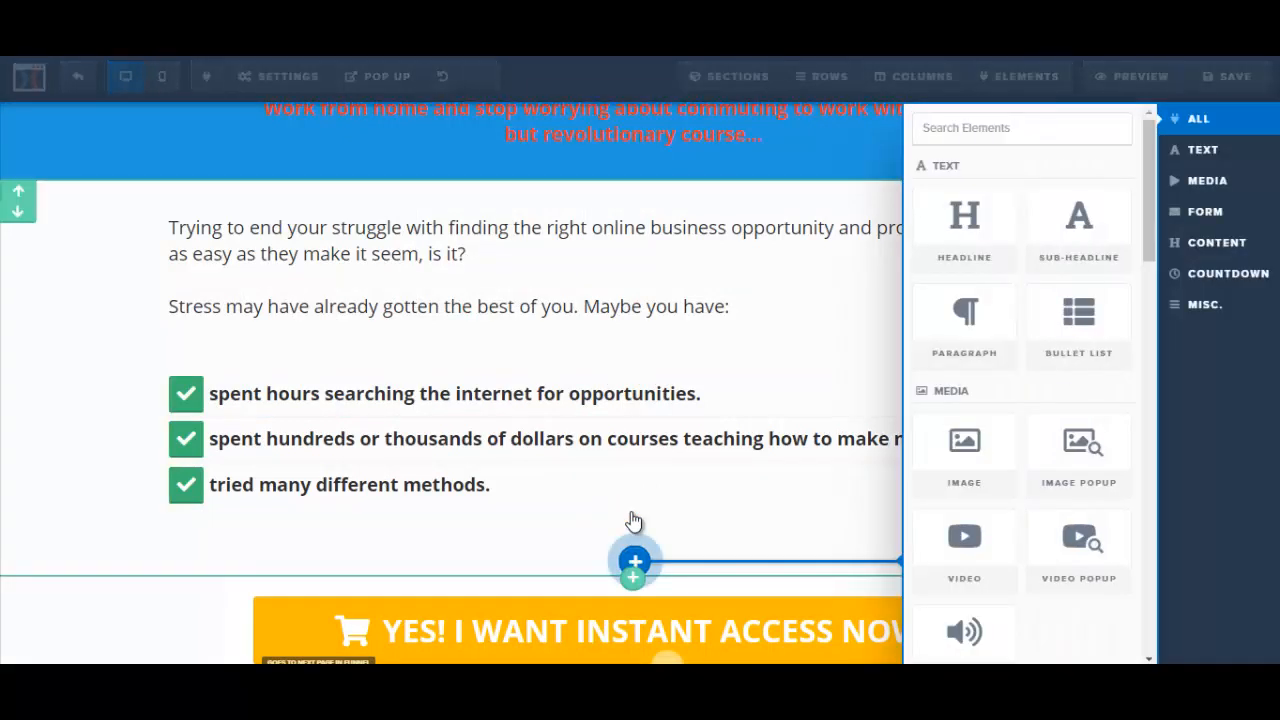
left_click(978, 362)
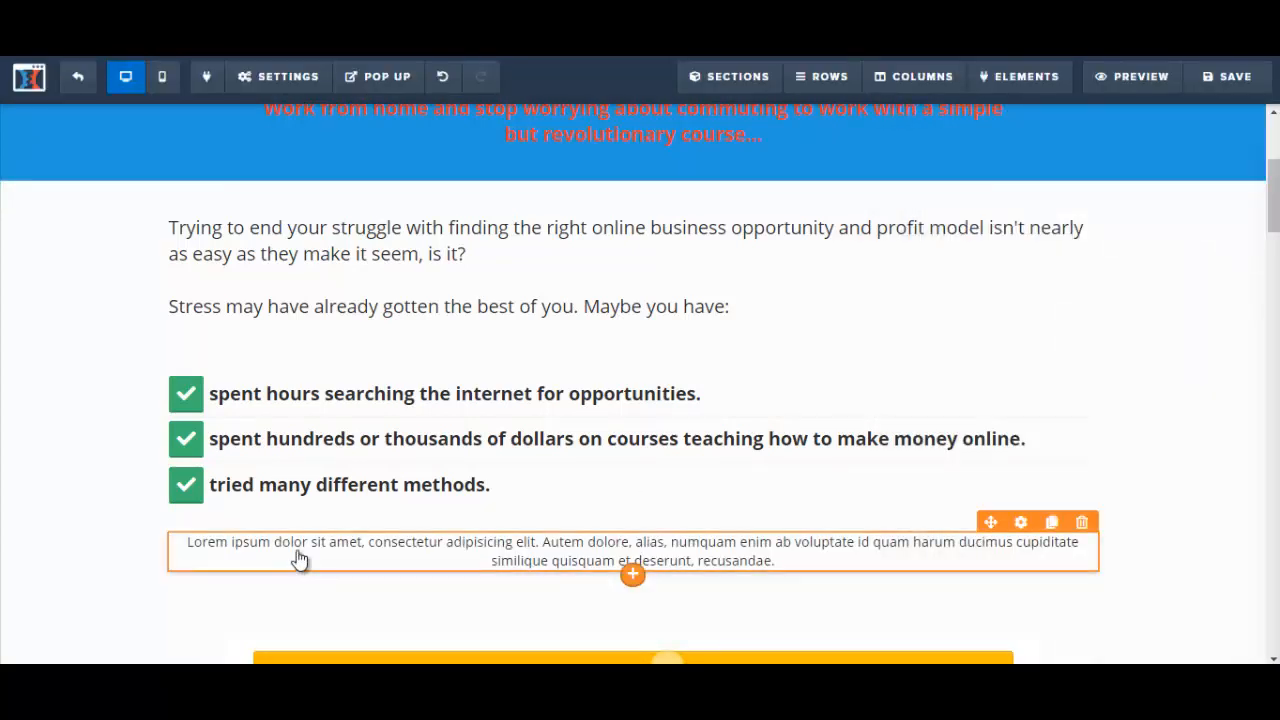
Step: Replace the placeholder paragraph below the bullet list with "... and they all left you with frustrating results." and align it left
left_click(202, 546)
left_click_drag(186, 545, 786, 561)
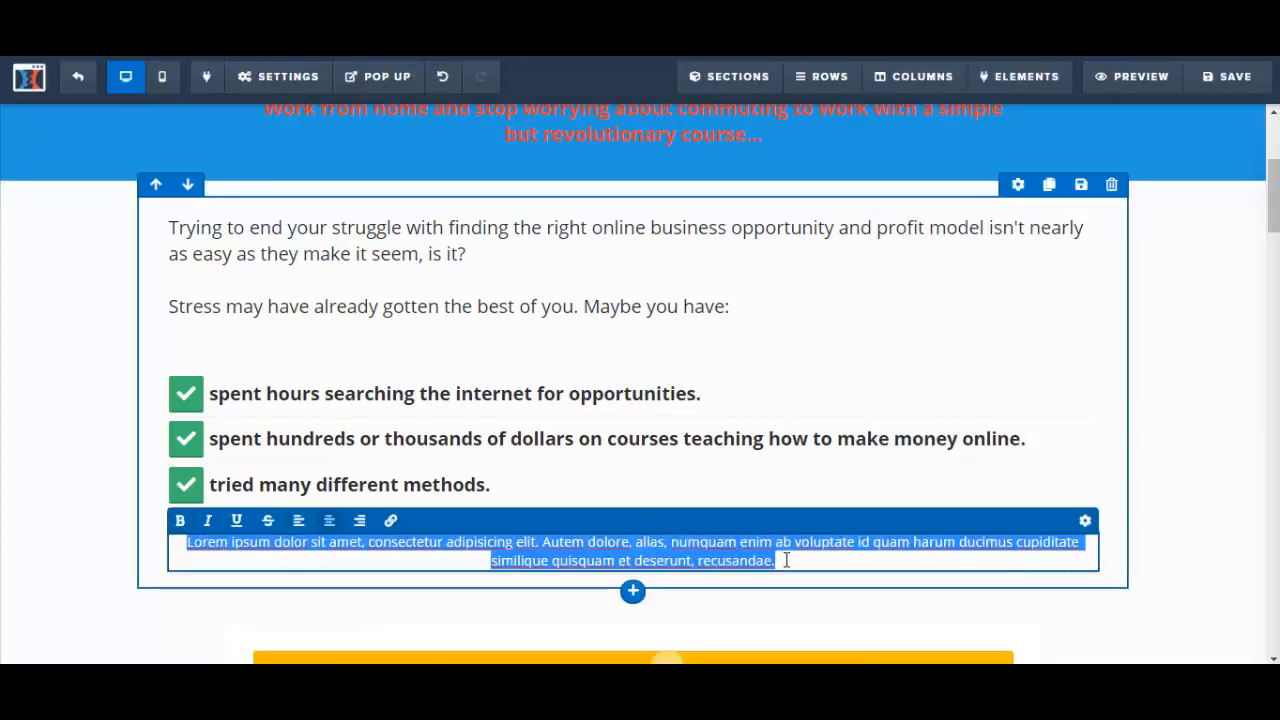
key("ctrl+v")
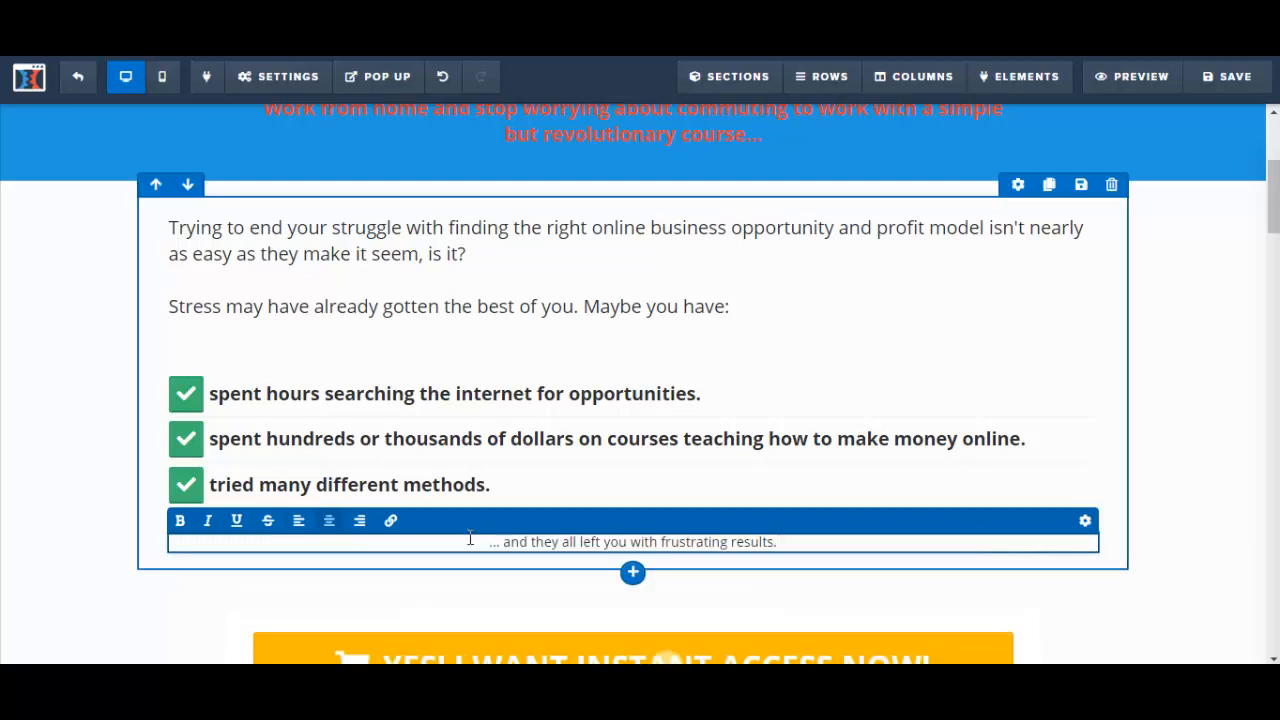
left_click_drag(484, 546, 789, 560)
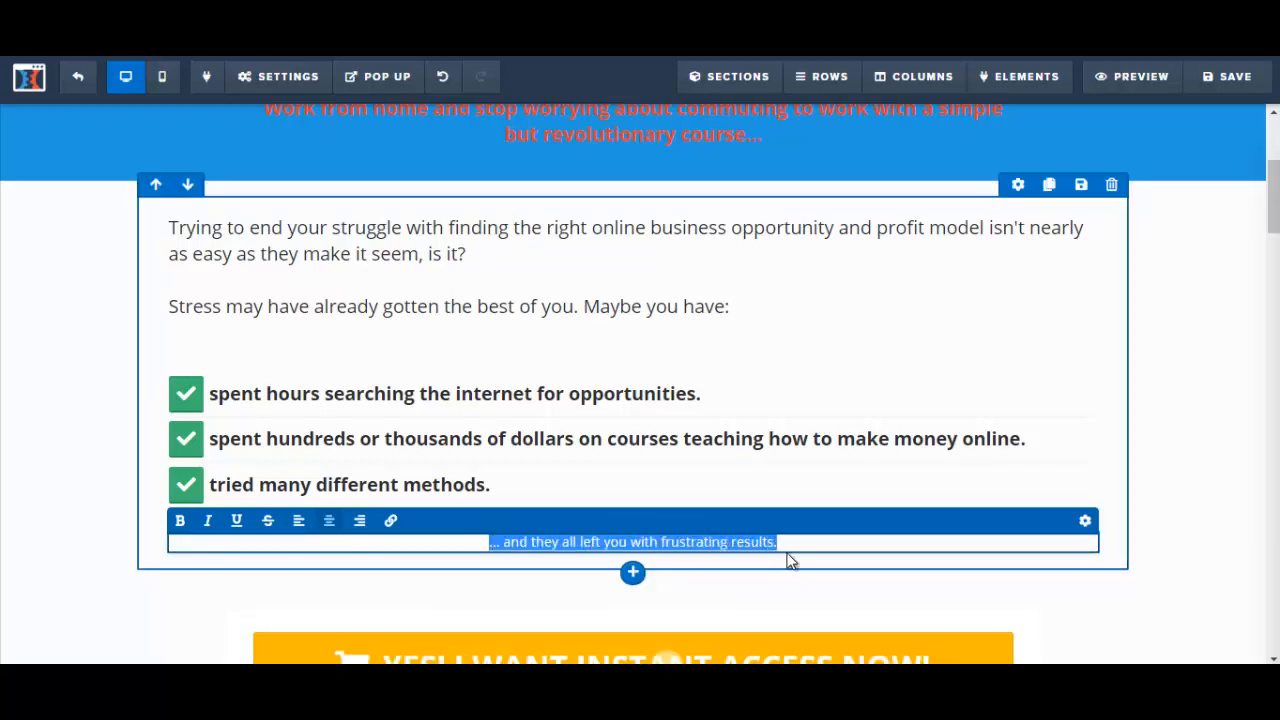
left_click(553, 548)
left_click(302, 521)
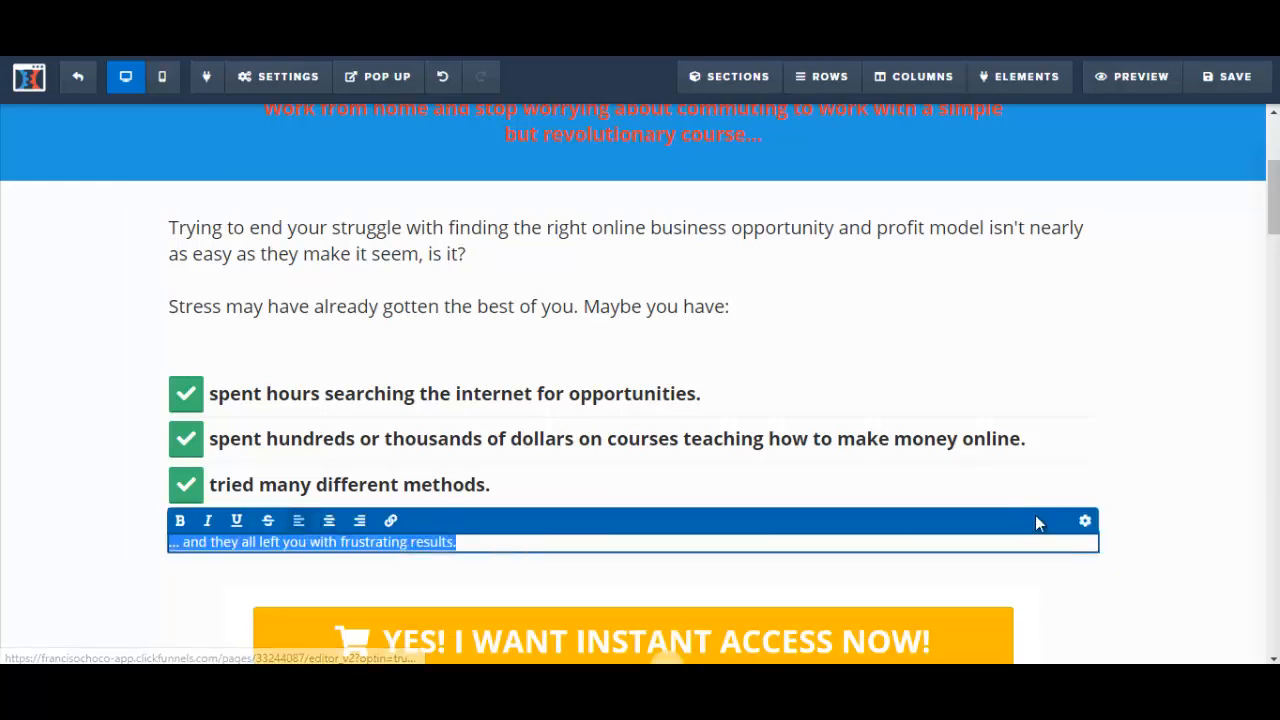
Step: Set the font size of the paragraph below the bullet list to 22 and close its settings
left_click(1086, 523)
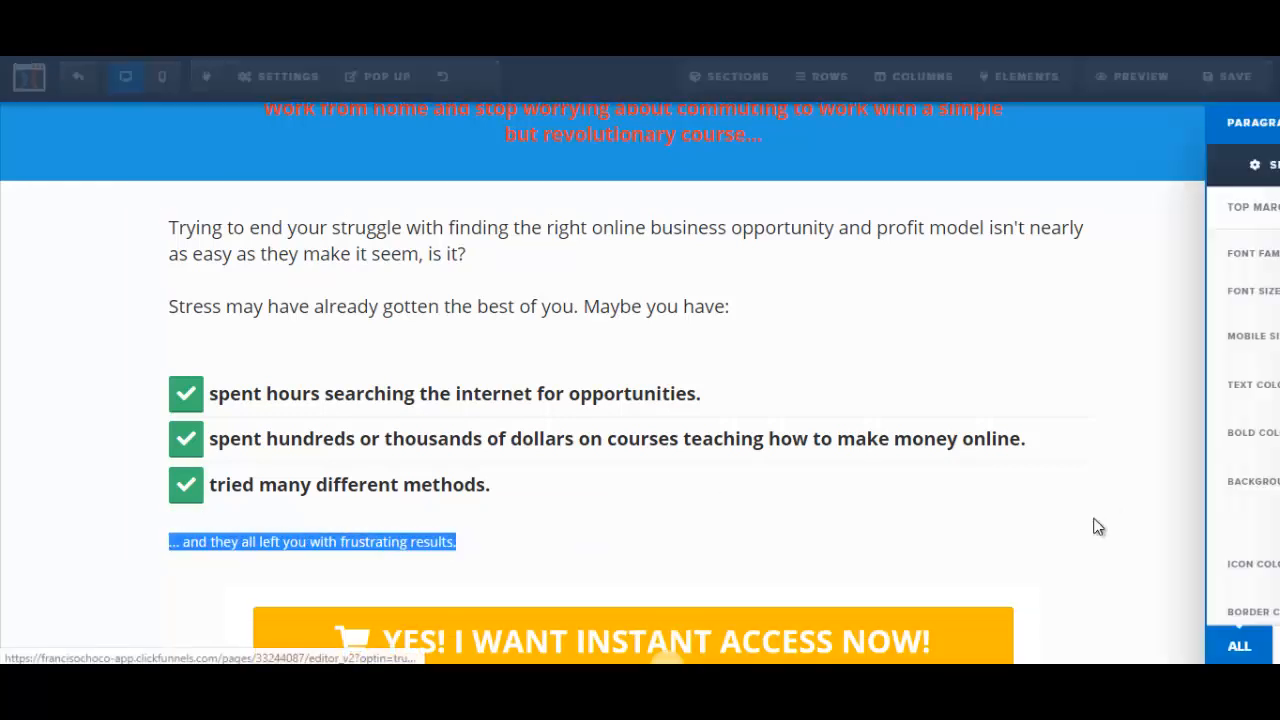
left_click_drag(1265, 320, 1276, 352)
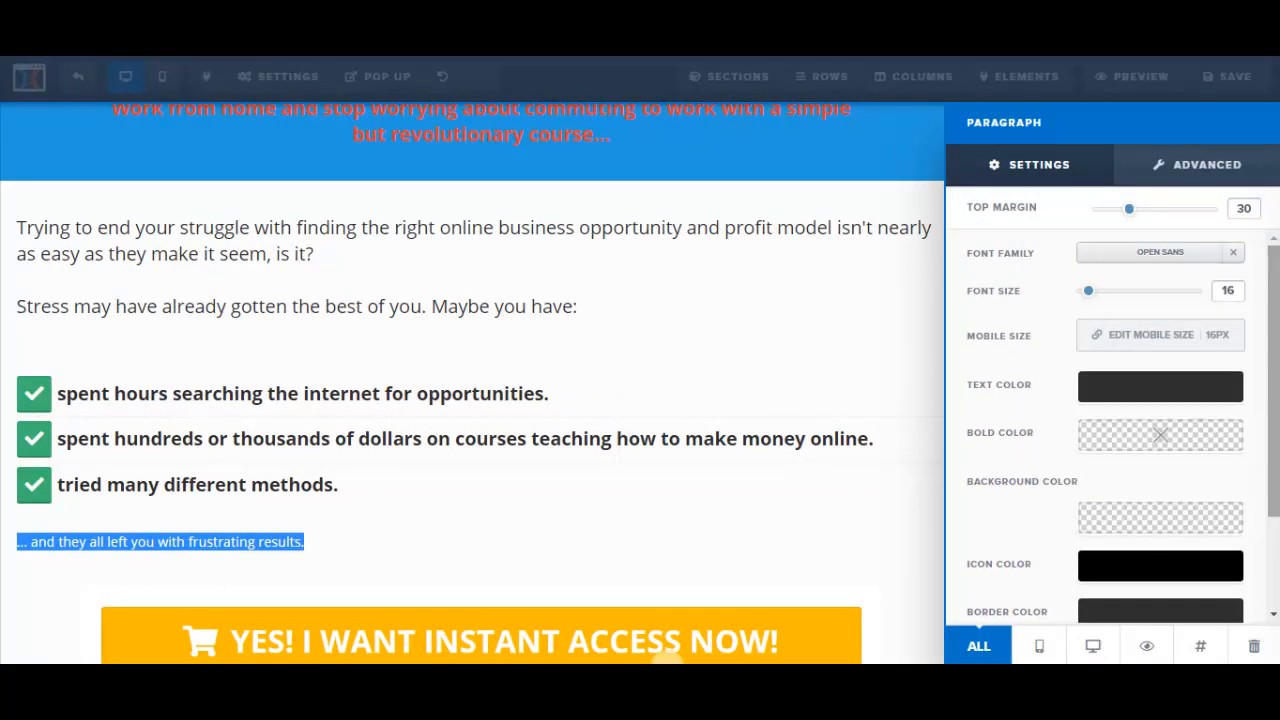
left_click_drag(1090, 292, 1102, 296)
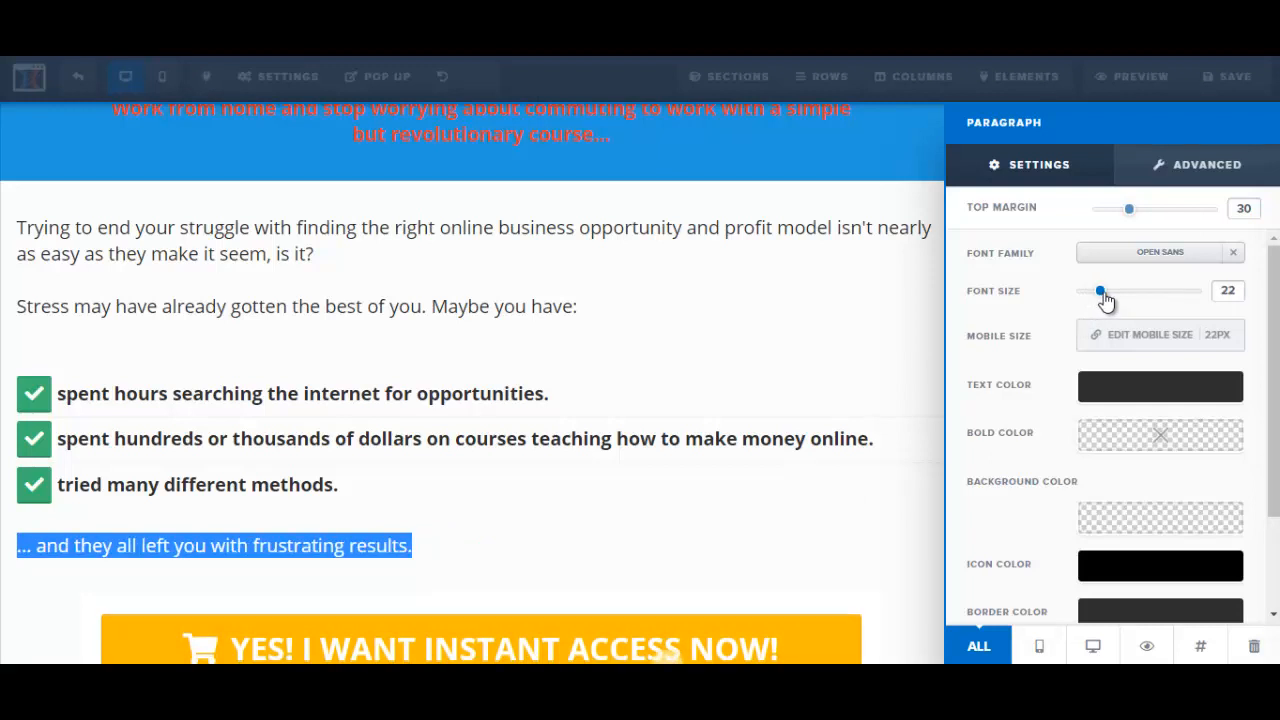
left_click(608, 420)
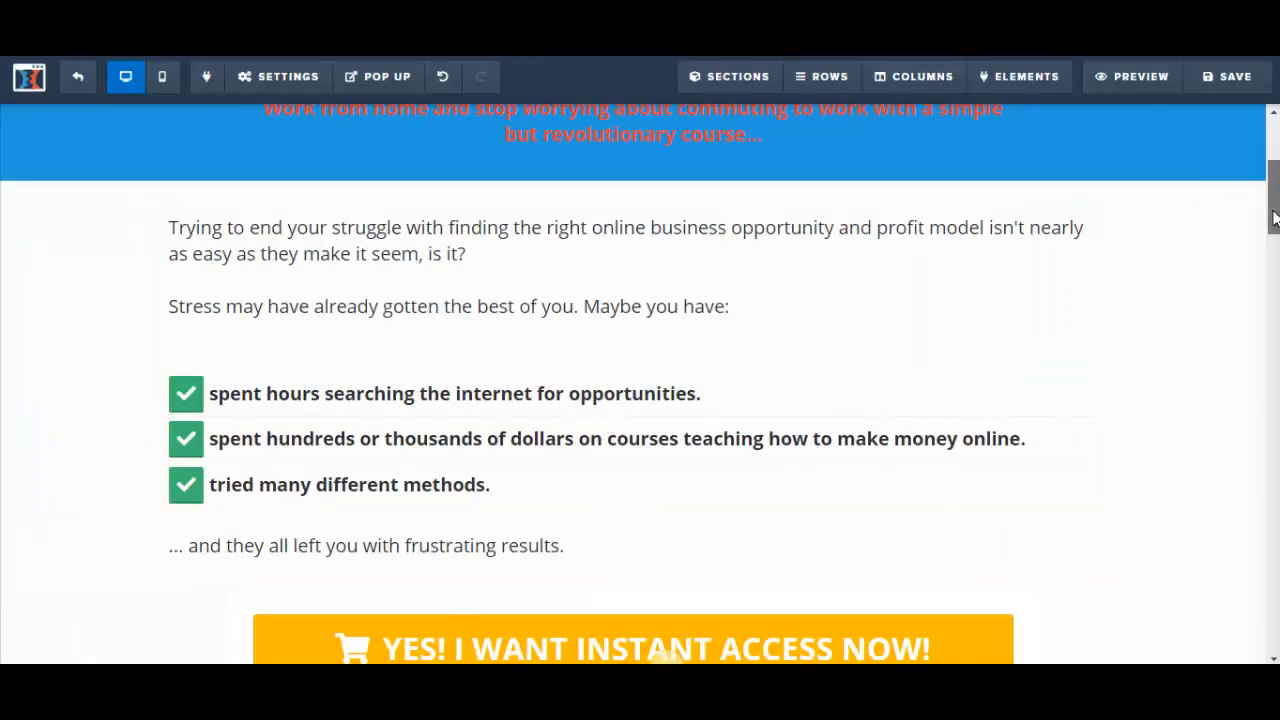
scroll(1275, 218, "up", 2)
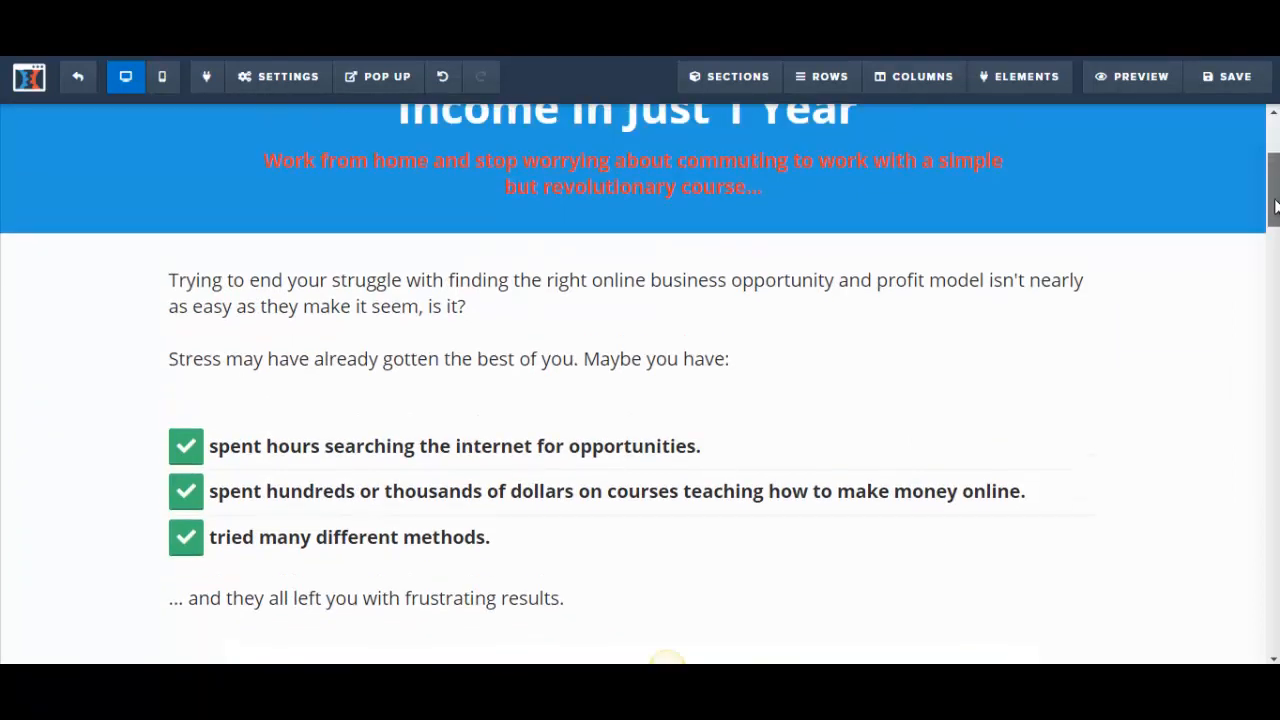